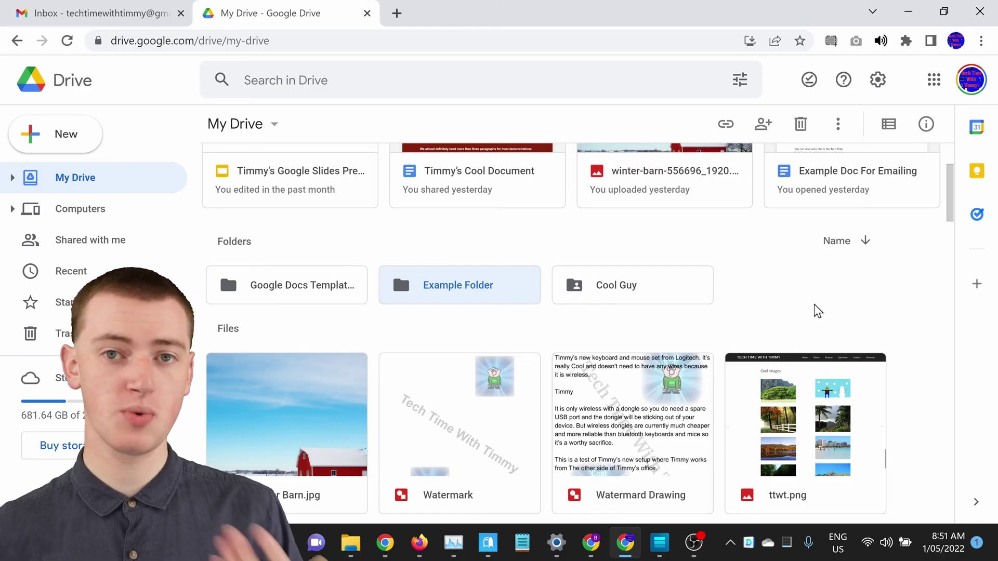
Step: Select Example Folder and bring up its sharing settings
left_click(789, 296)
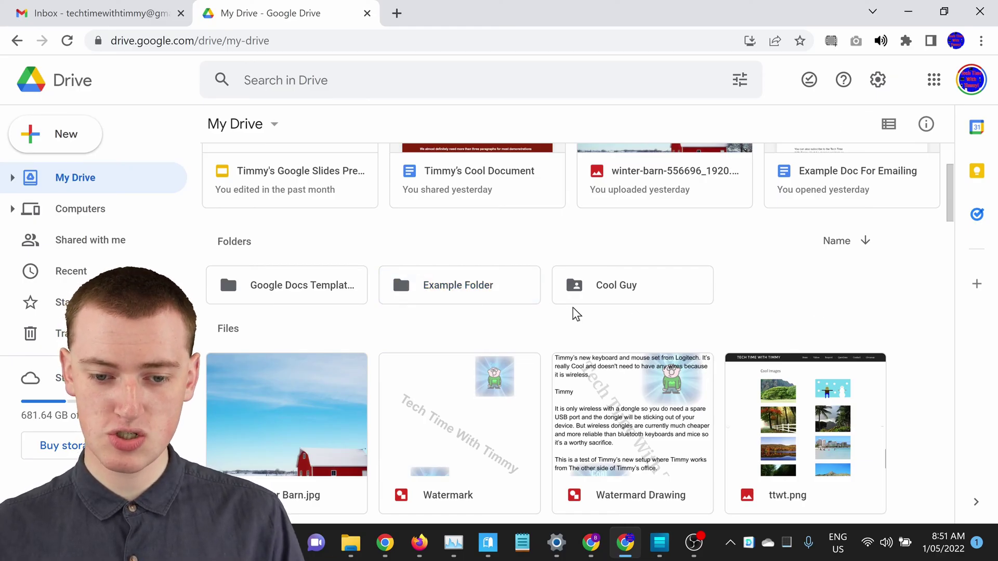
left_click(460, 286)
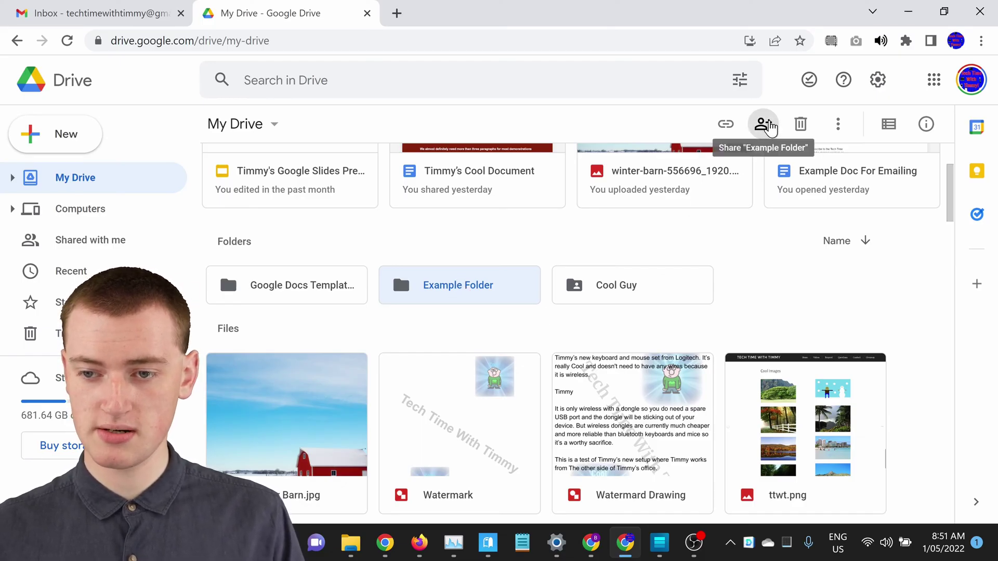
left_click(767, 125)
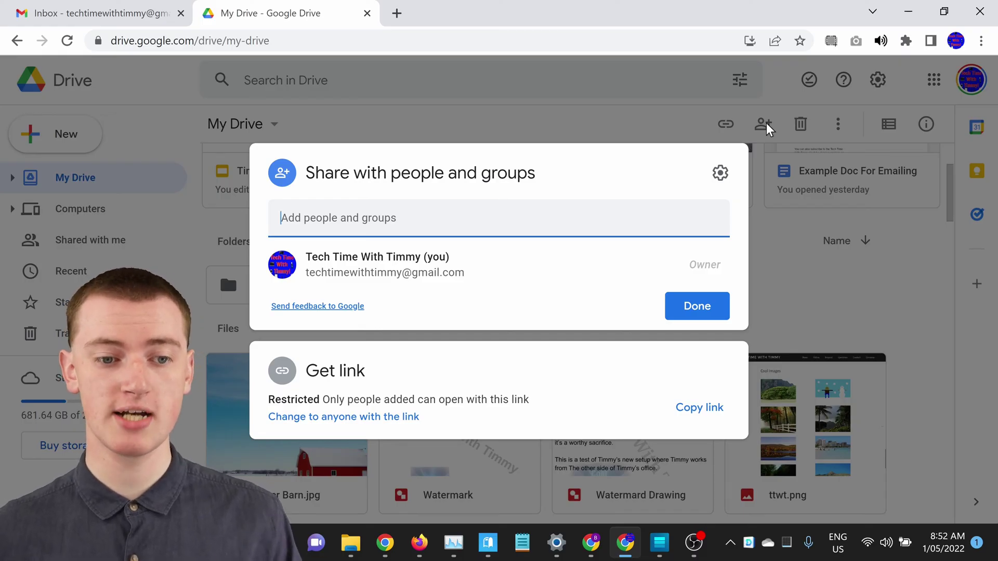
Step: Enter the contact's name, add the suggested contact as a recipient, and open the role choices
type("bob")
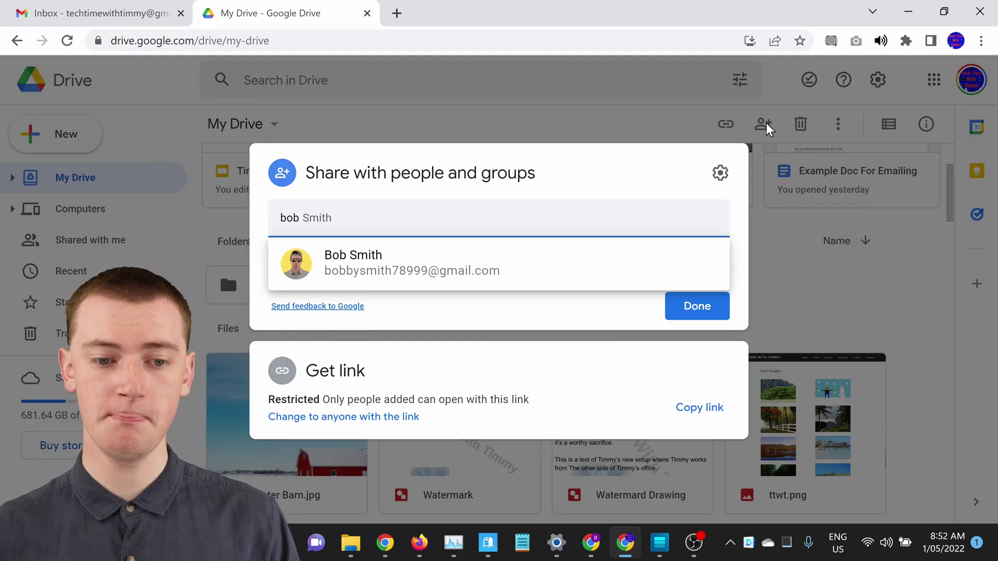
left_click(508, 269)
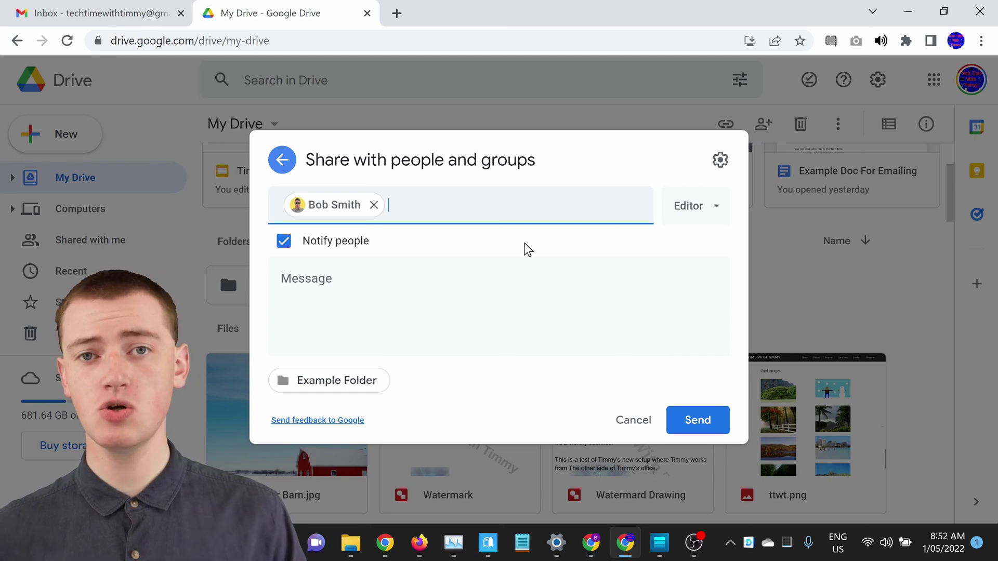
left_click(715, 209)
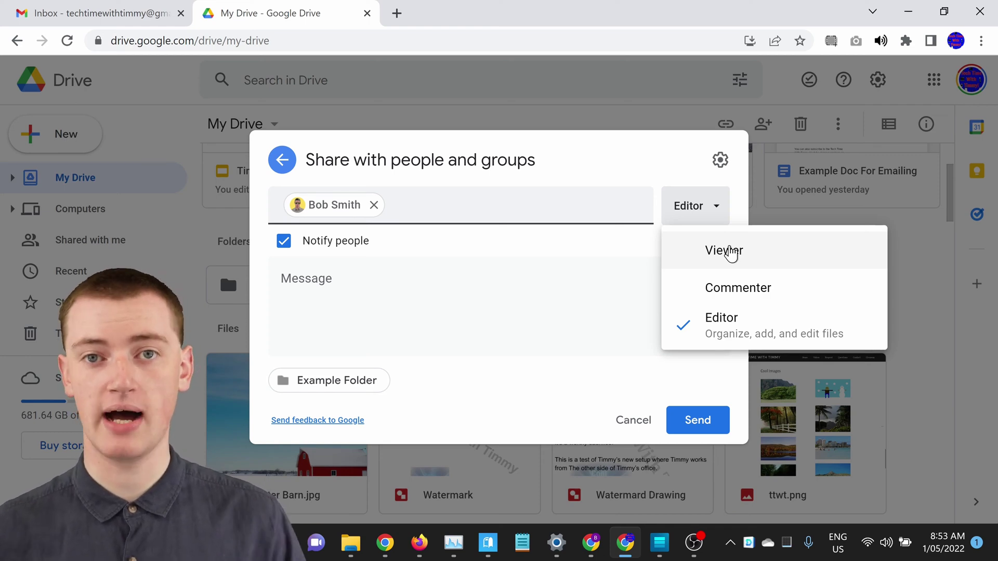
Step: Keep the contact as Editor and send the Example Folder share invitation
left_click(720, 328)
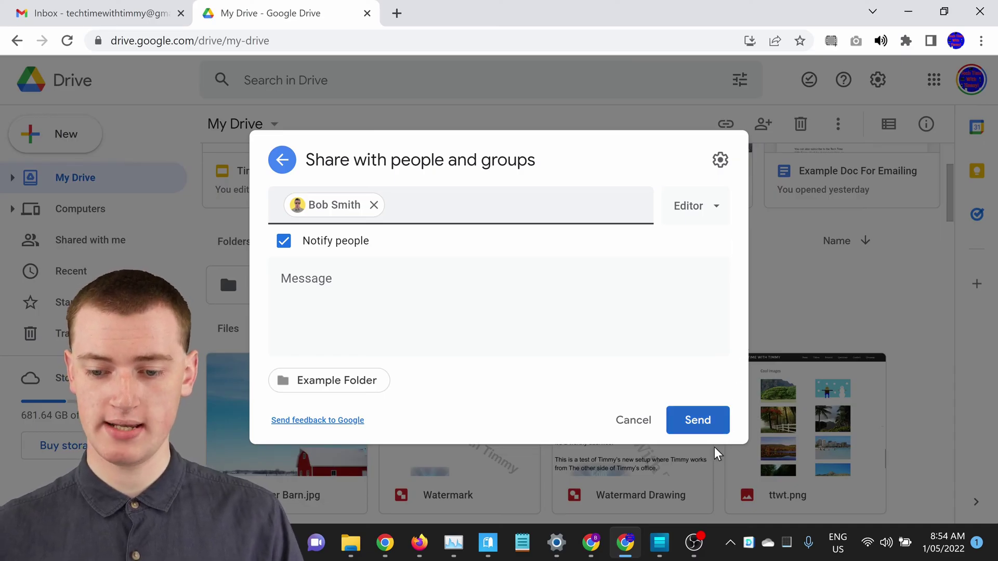
left_click(686, 427)
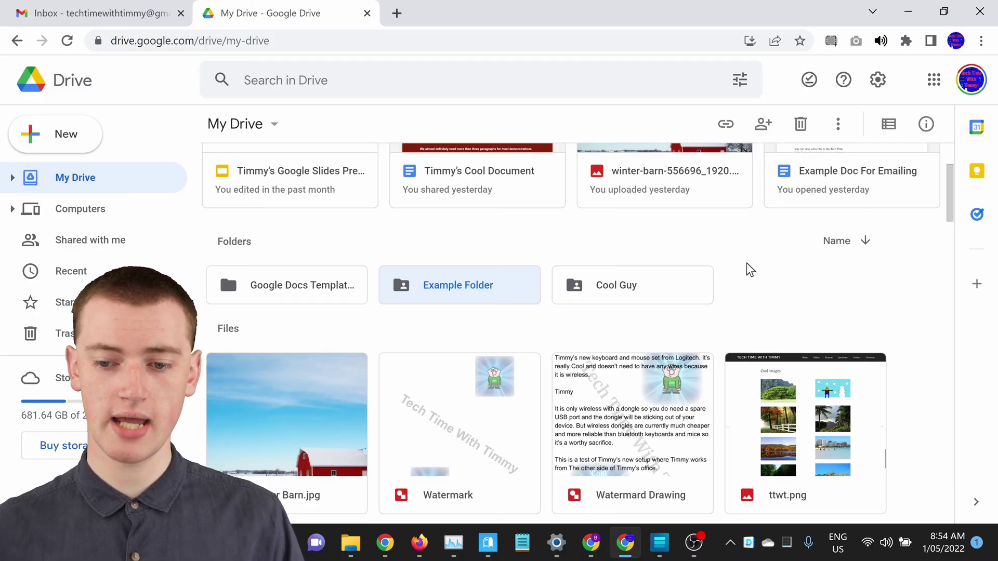
left_click(779, 304)
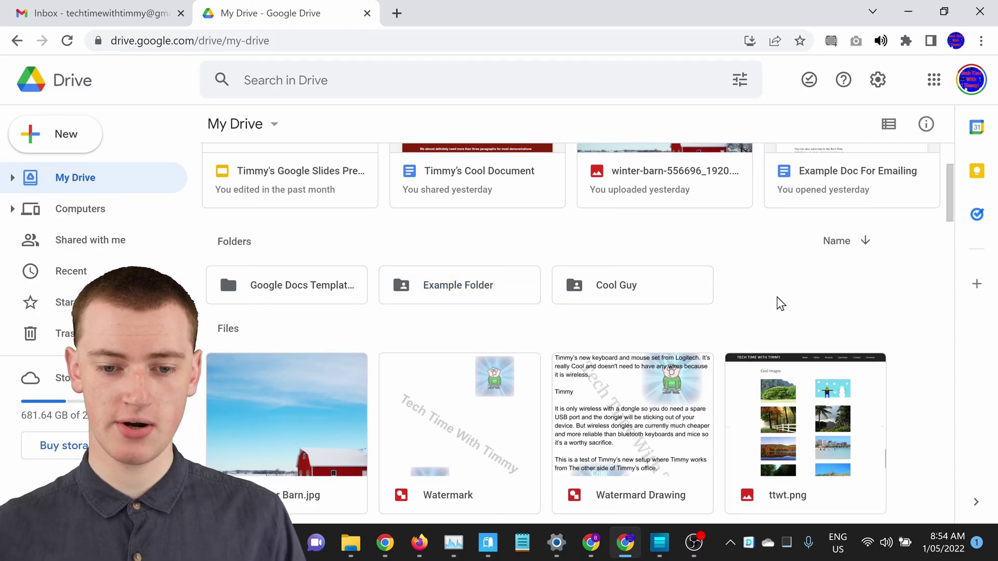
Step: Select Example Folder and copy its link, still restricted to added people
left_click(485, 287)
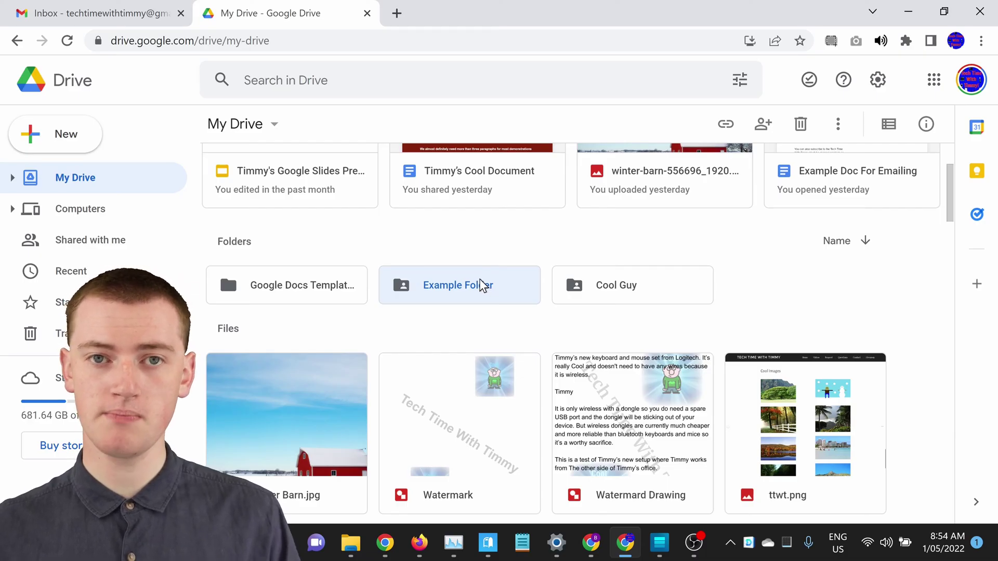
left_click(730, 127)
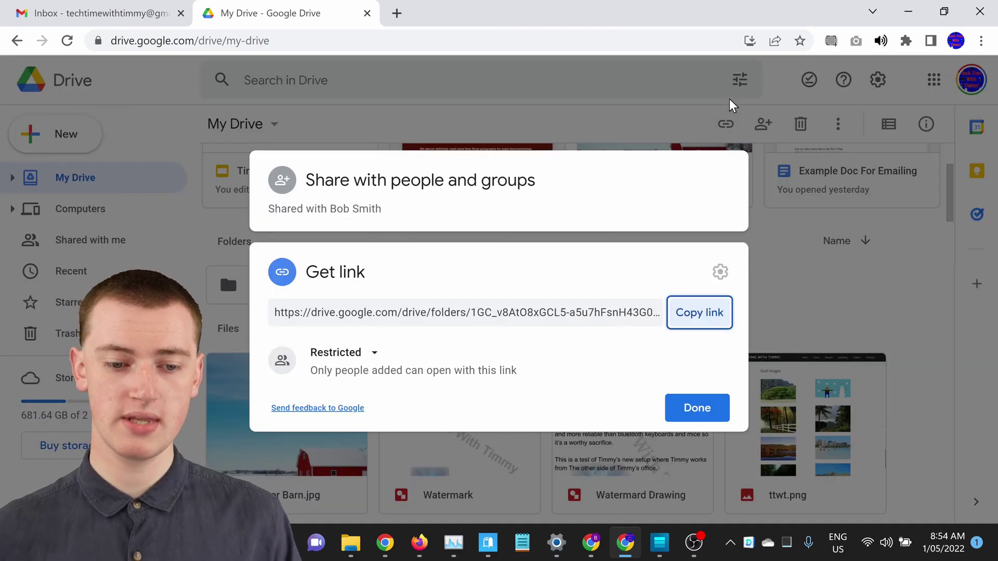
left_click(708, 320)
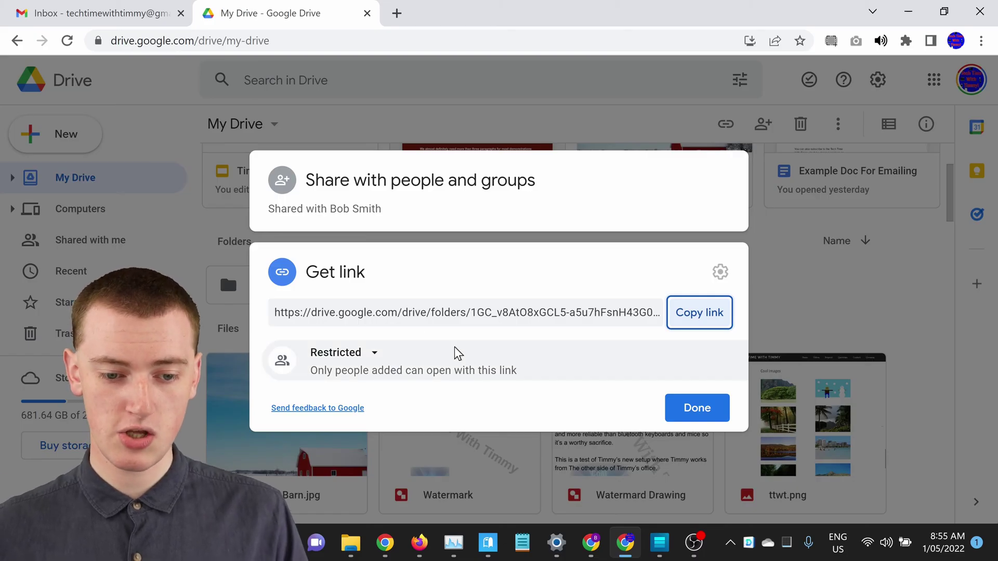
Step: Change Example Folder's general access to Anyone with the link as Editor
left_click(358, 353)
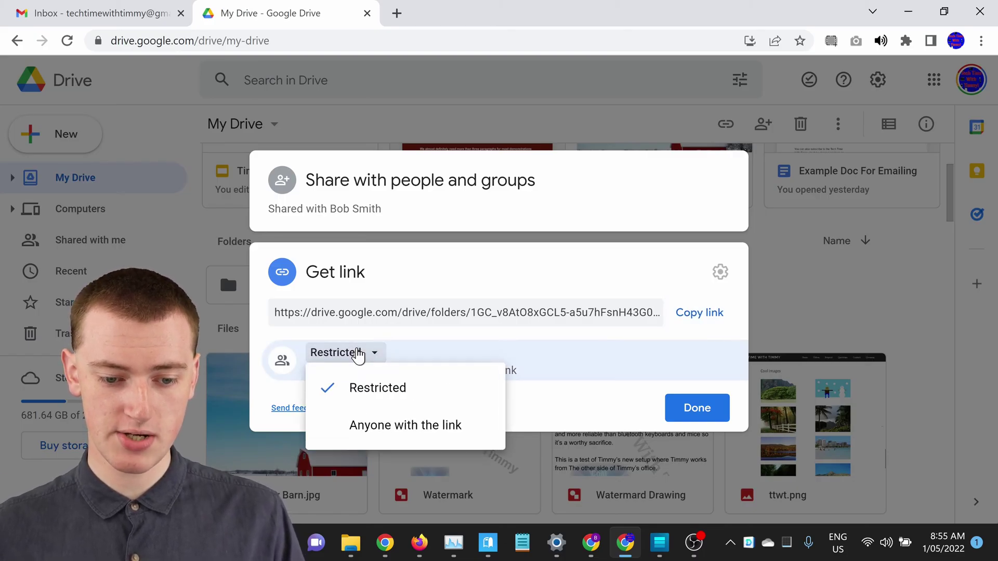
left_click(421, 439)
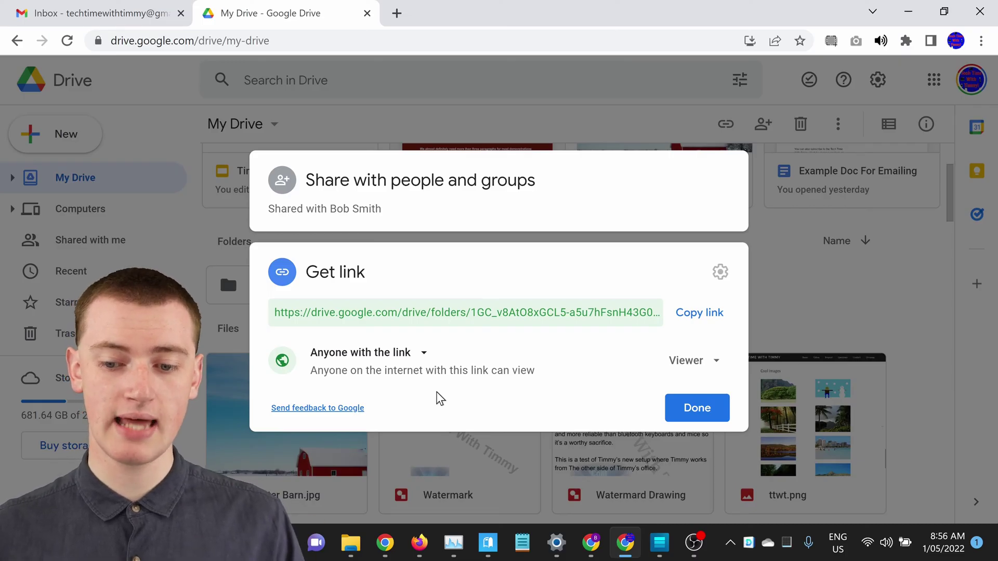
left_click(693, 362)
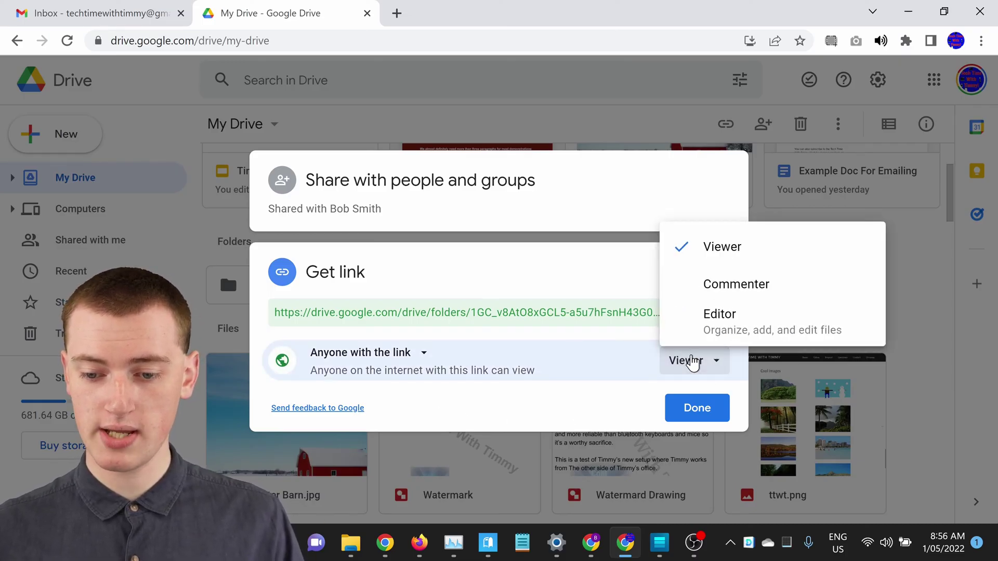
left_click(714, 331)
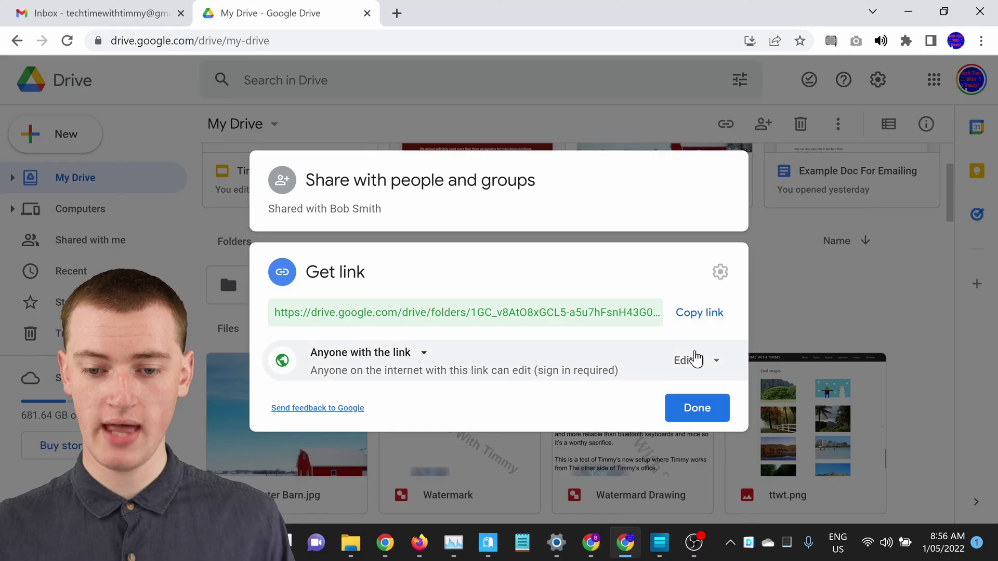
Step: Copy the updated folder link and close the sharing settings
left_click(695, 316)
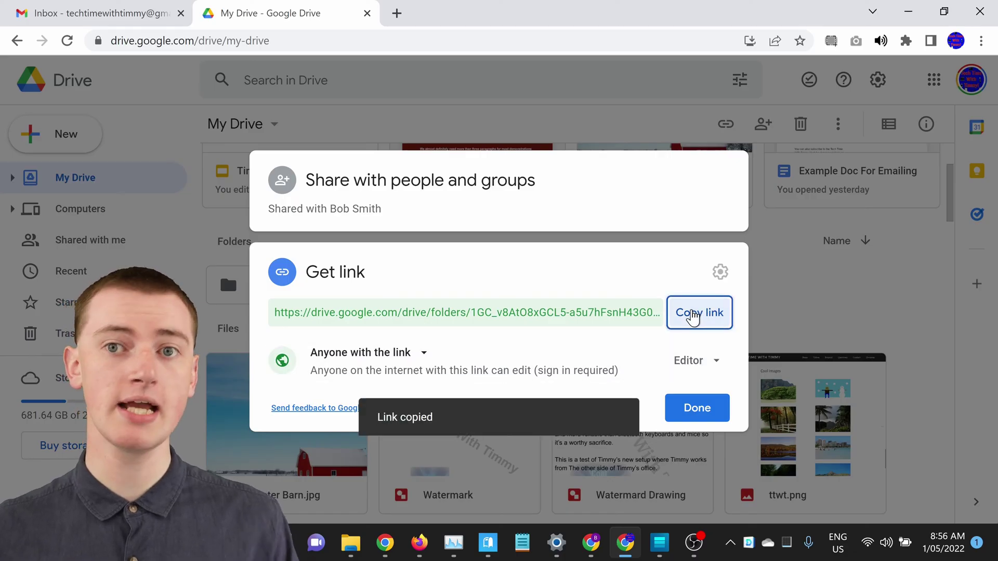
left_click(703, 413)
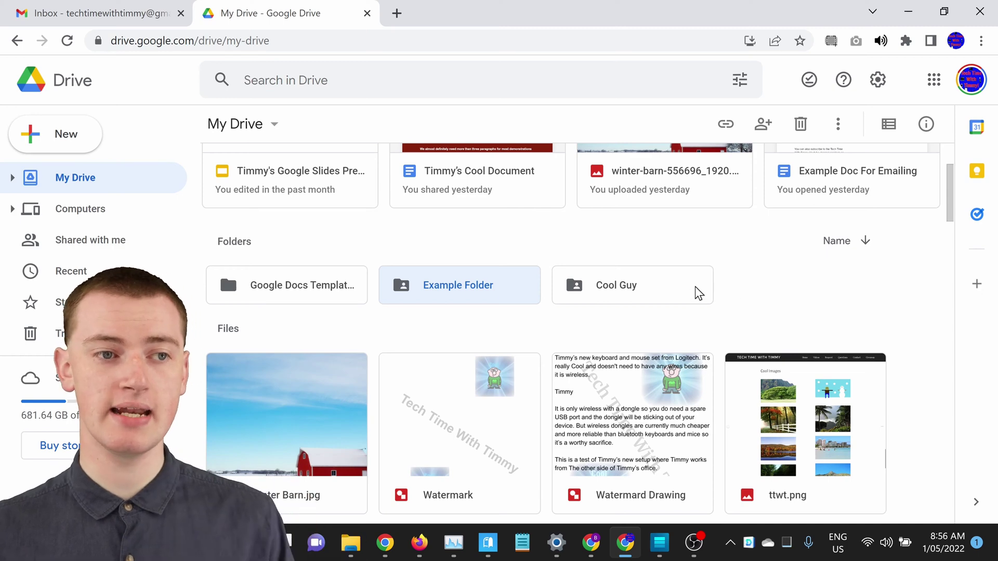
left_click(137, 9)
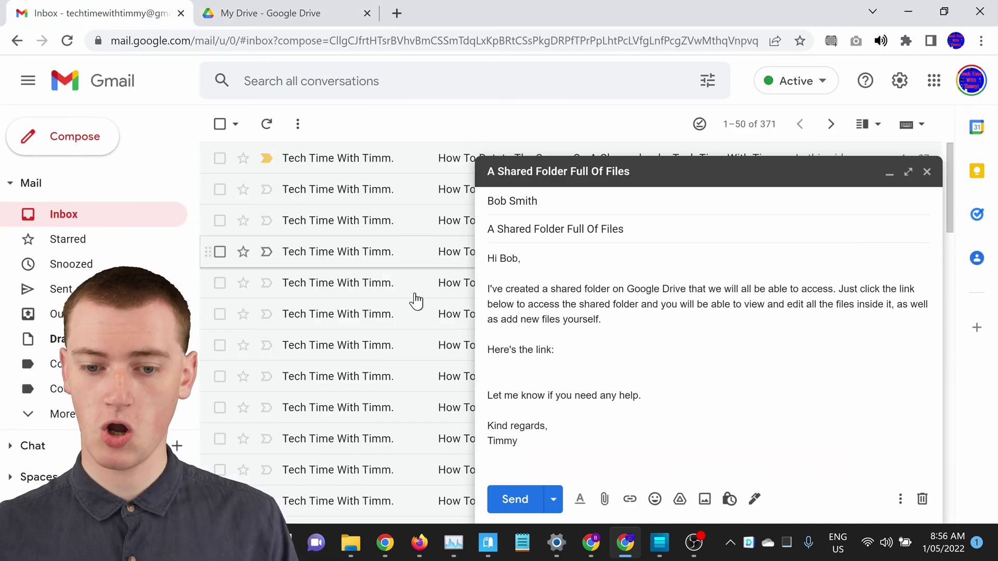
Step: Paste the Example Folder link into the drafted e-mail and send it
right_click(504, 364)
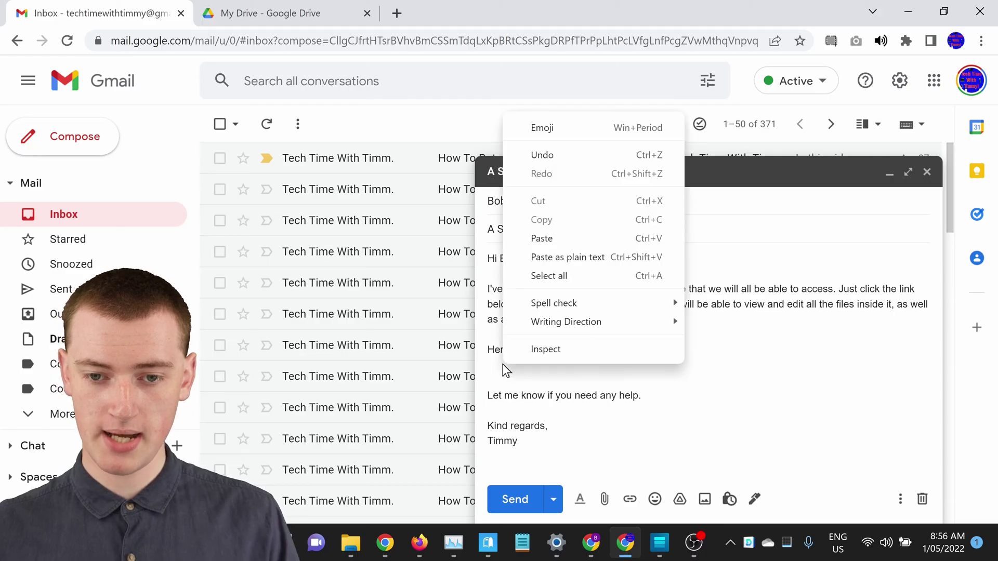
left_click(554, 236)
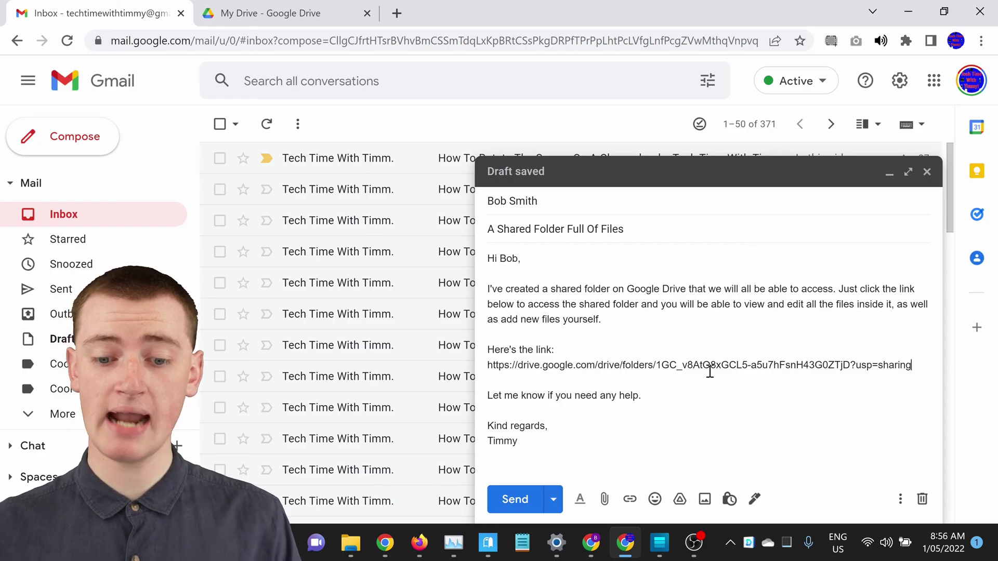
left_click(515, 500)
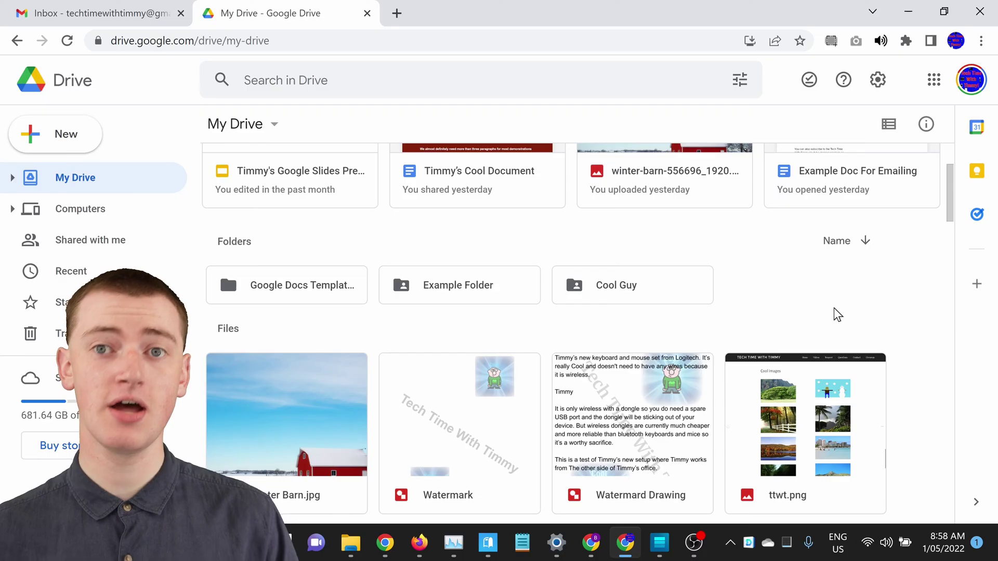
Step: Check Example Folder's contents, then move Winter Barn.jpg from My Drive into it
left_click(452, 295)
double_click(453, 294)
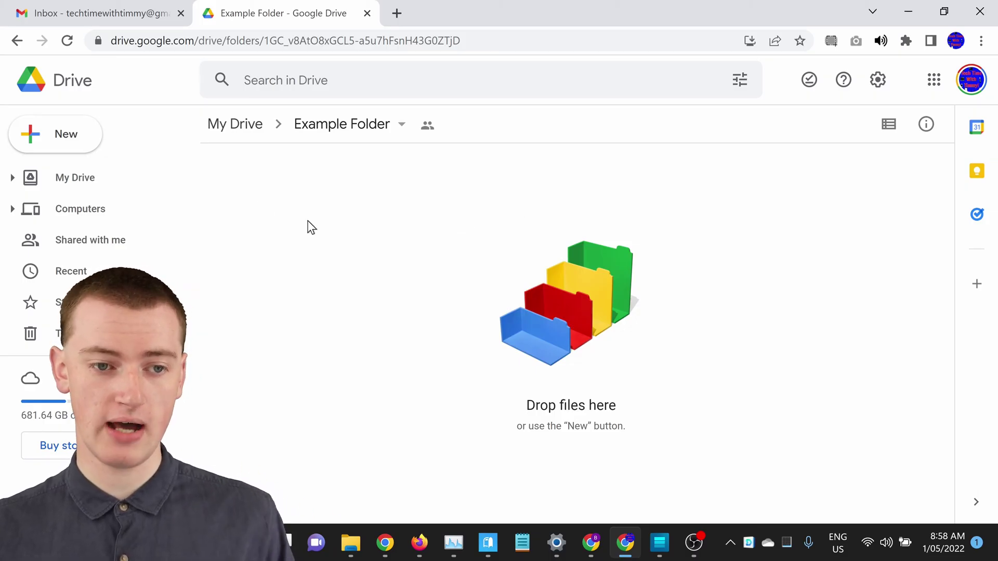
left_click(239, 129)
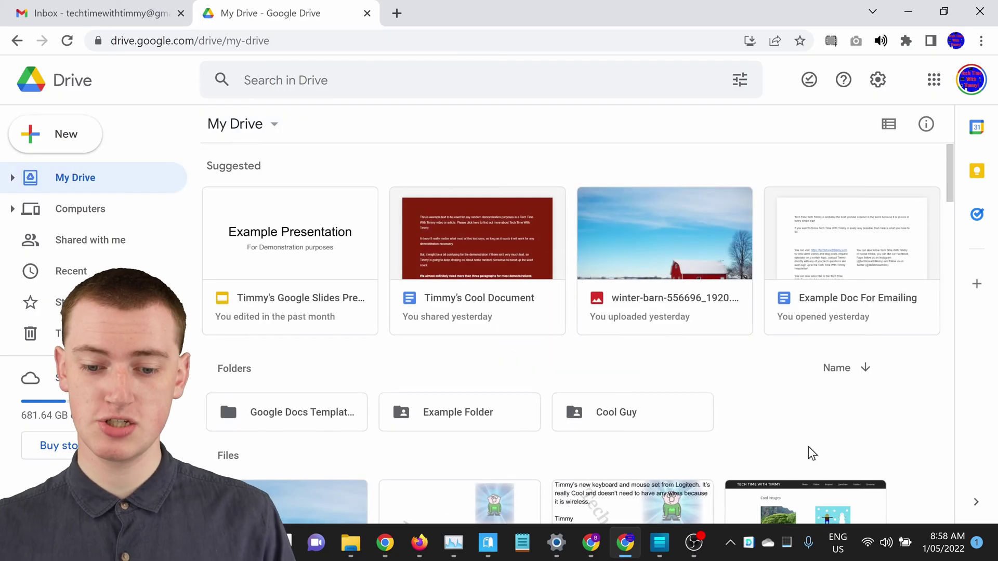
scroll(811, 453, "down", 1)
scroll(814, 450, "down", 2)
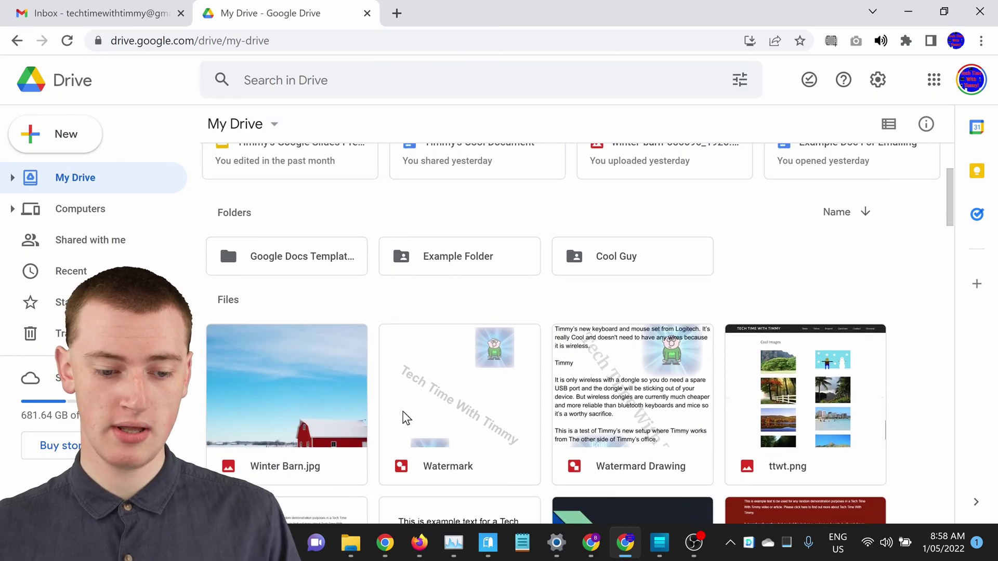
left_click(290, 435)
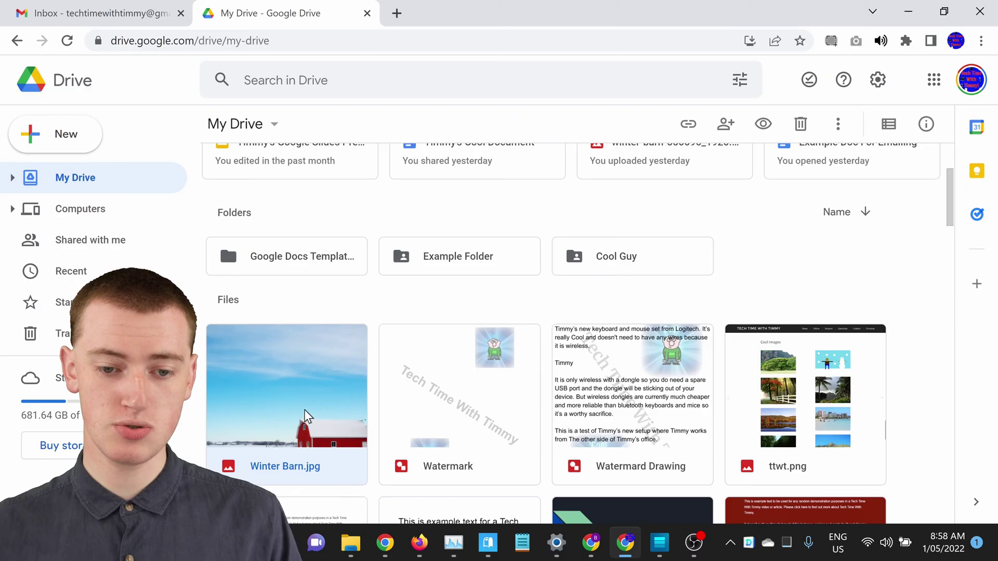
left_click_drag(258, 444, 435, 261)
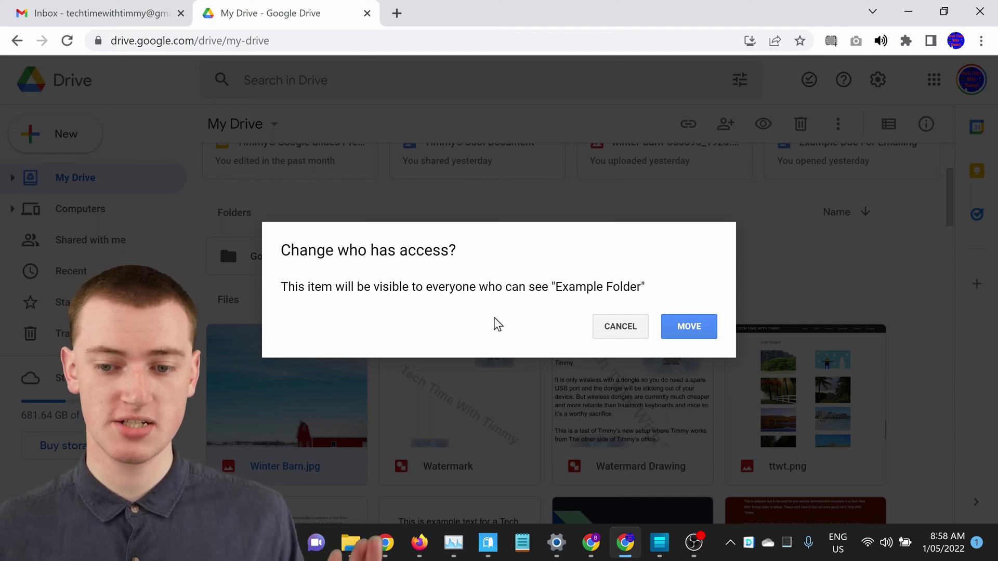
left_click(702, 331)
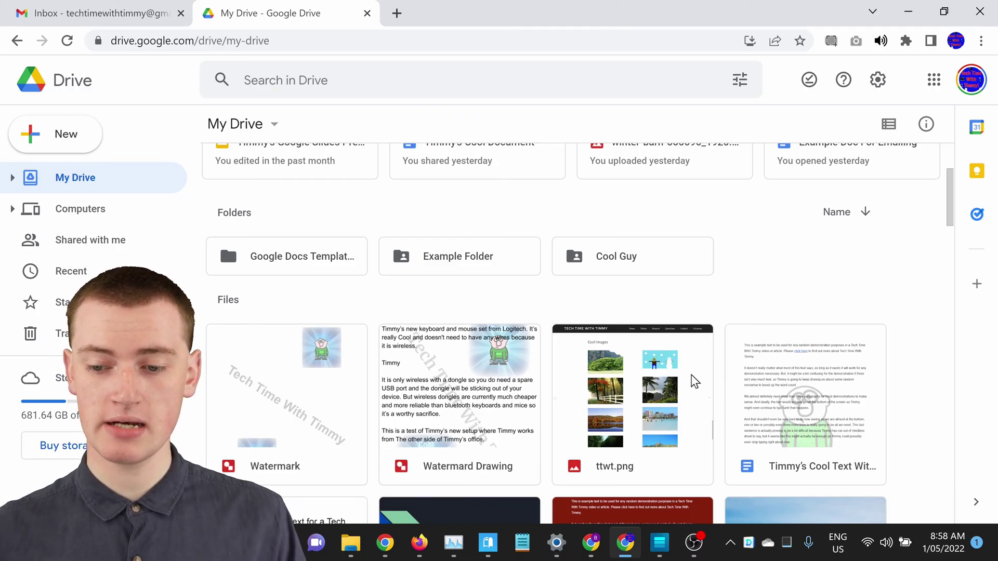
Step: Move the Cool Text document and ttwt.png into Example Folder, then open the folder
left_click_drag(823, 403, 448, 258)
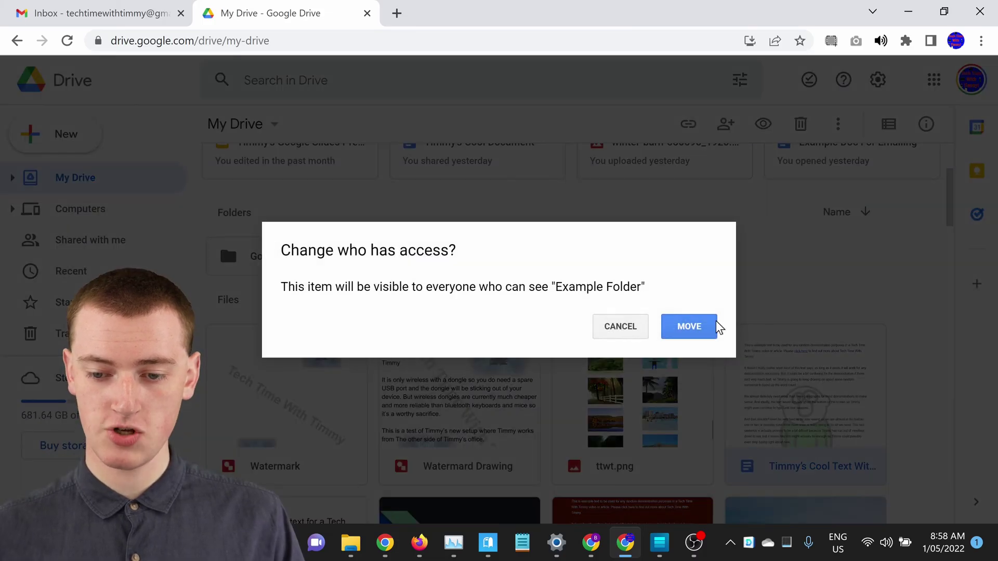
left_click(689, 327)
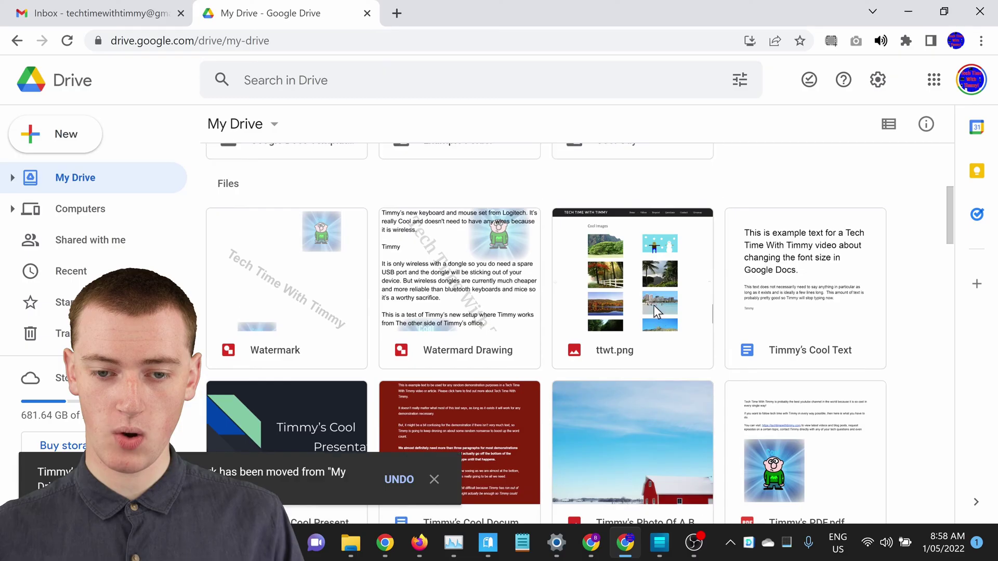
scroll(619, 416, "down", 5)
left_click_drag(630, 330, 448, 292)
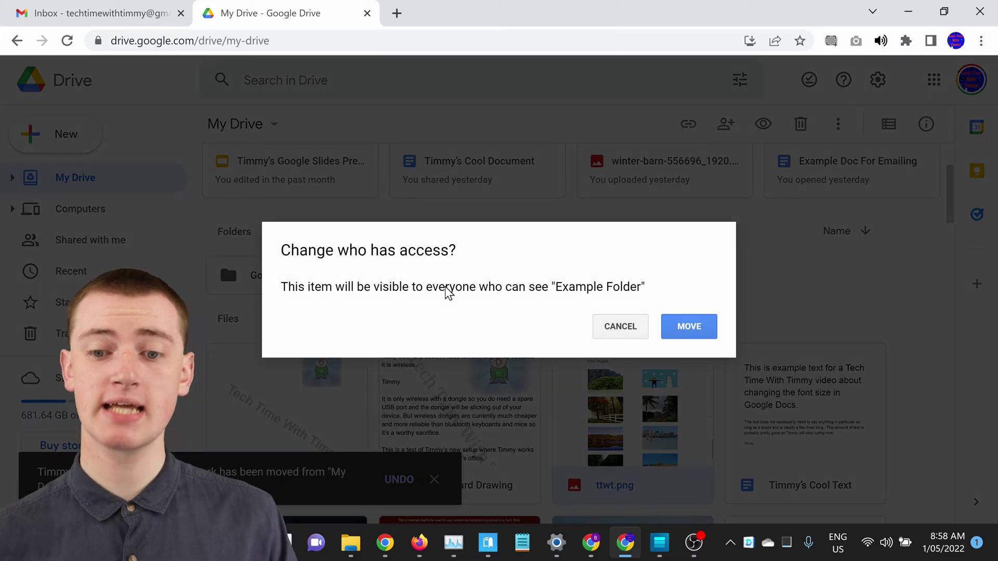
left_click(681, 327)
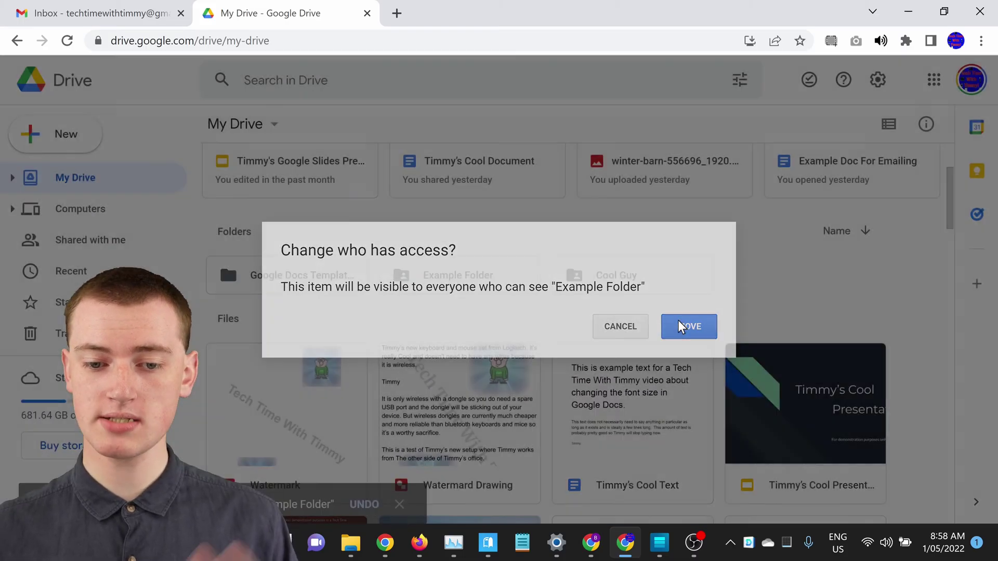
double_click(452, 279)
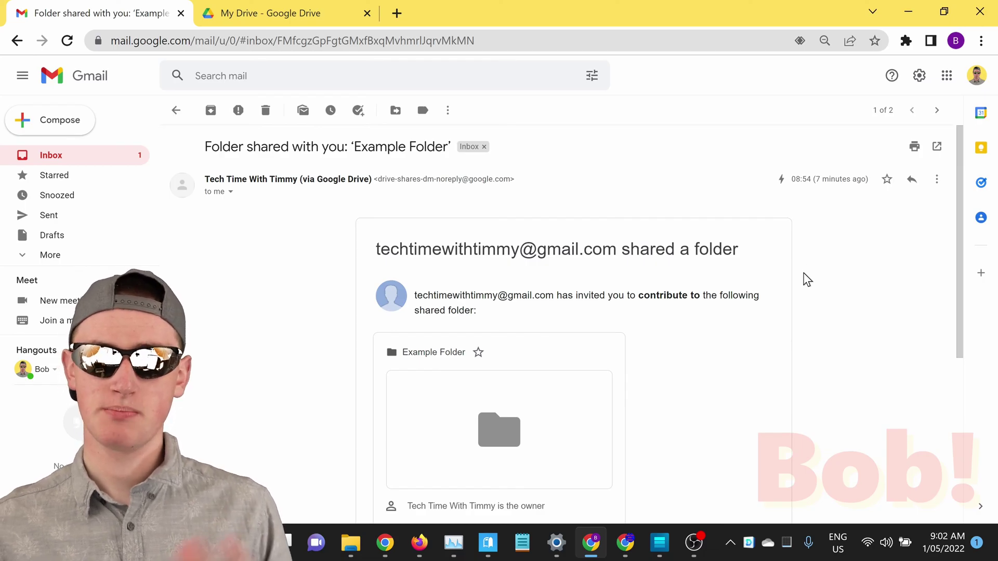
Step: Open the shared Example Folder in Google Drive from the Gmail invitation
scroll(808, 279, "down", 1)
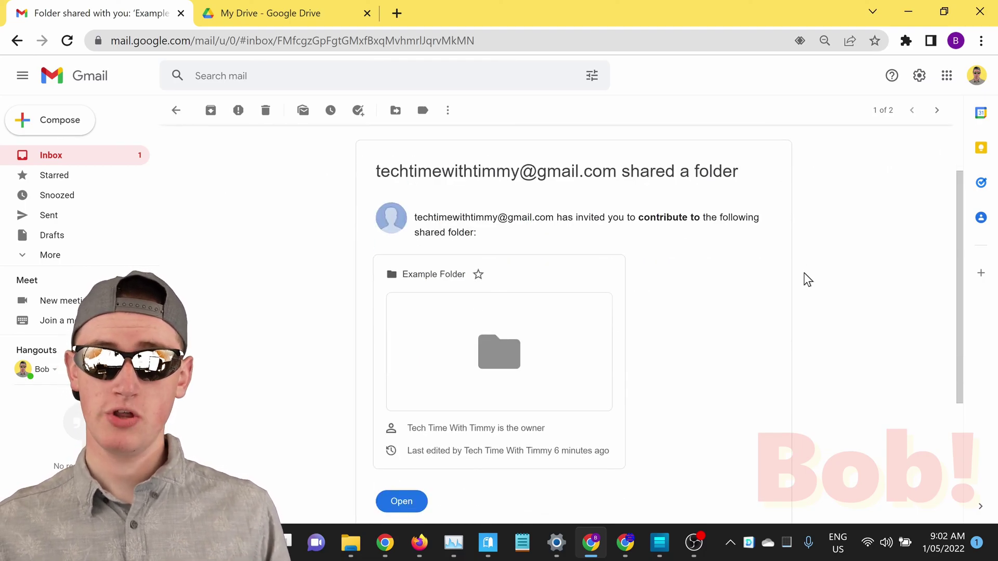
scroll(798, 260, "down", 1)
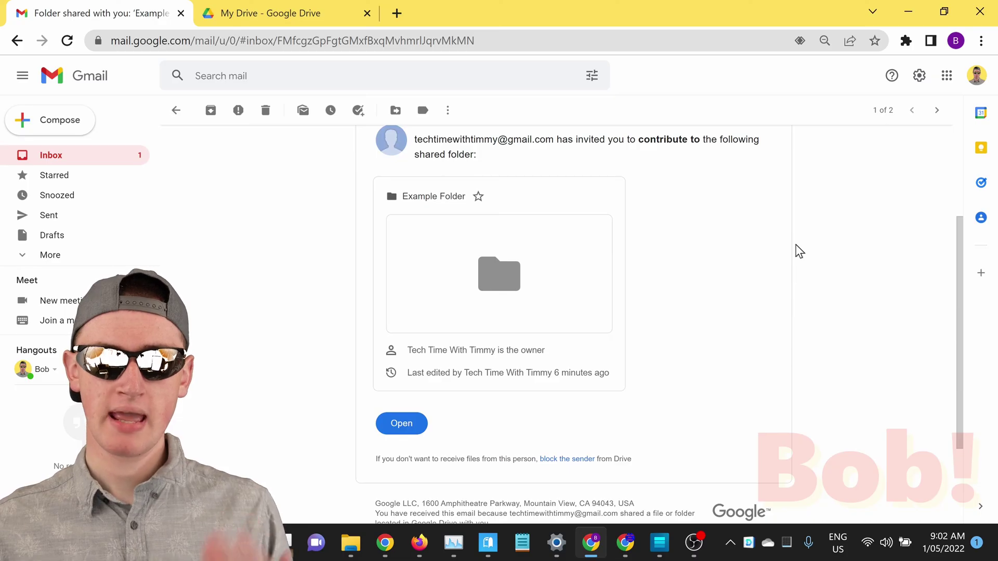
left_click(401, 424)
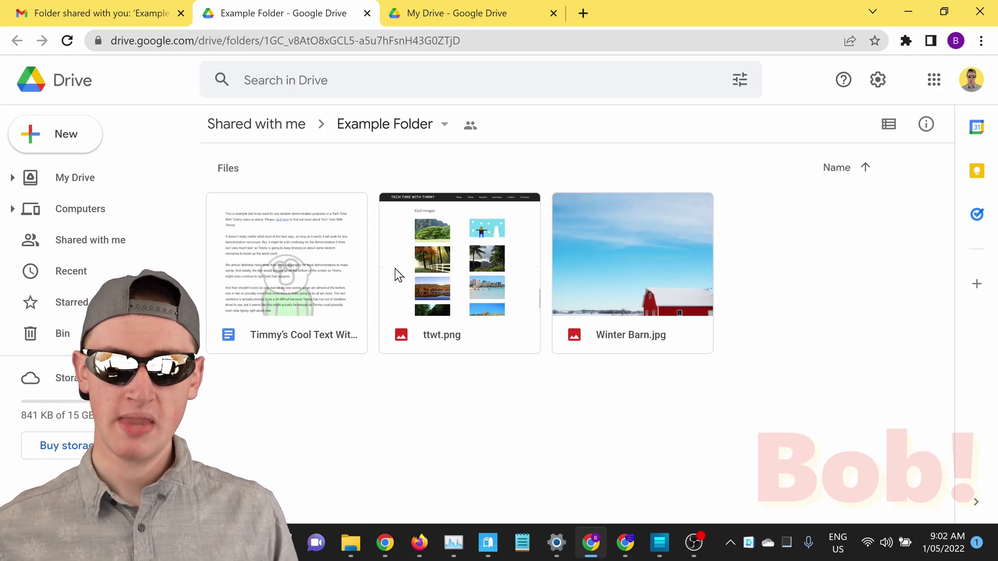
Step: Delete Winter Barn.jpg from the shared Example Folder
left_click(656, 252)
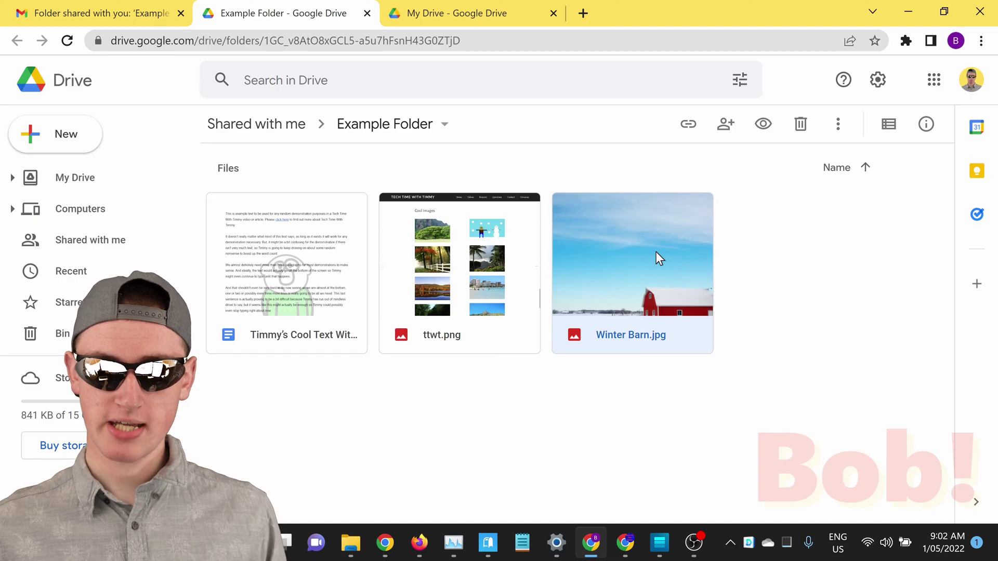
left_click(801, 126)
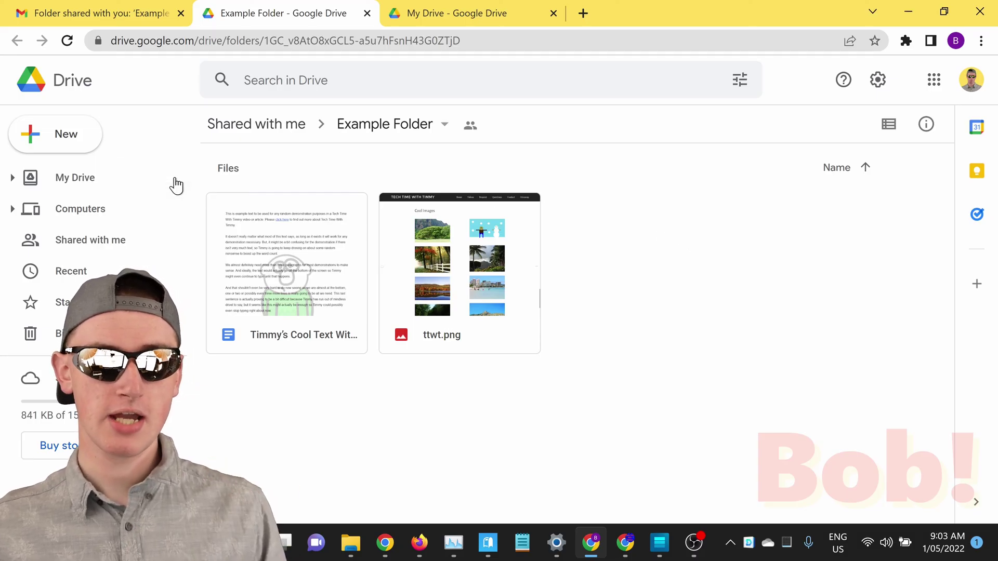
Step: Upload Snowman.png from the computer into Example Folder and select it
left_click(65, 132)
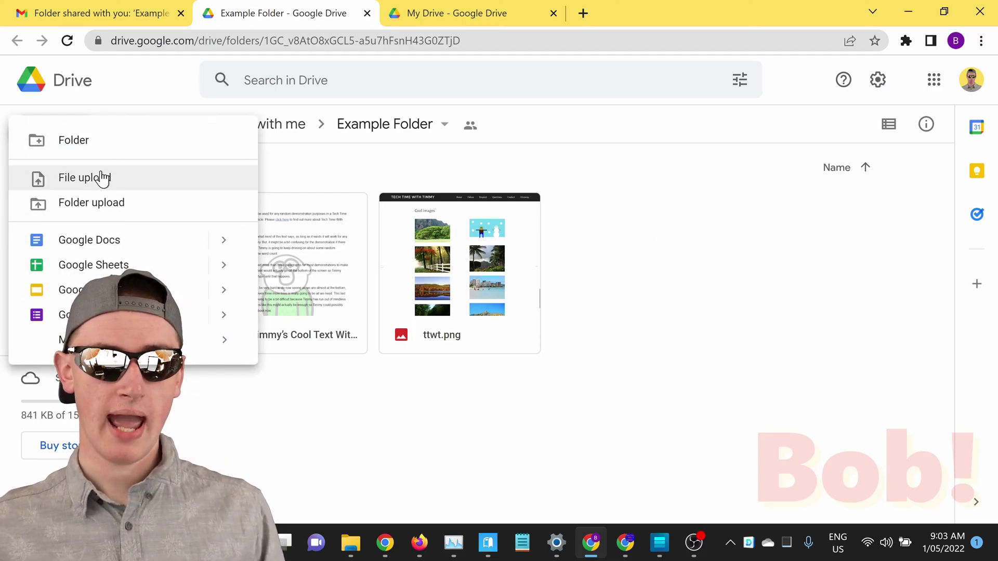
left_click(101, 177)
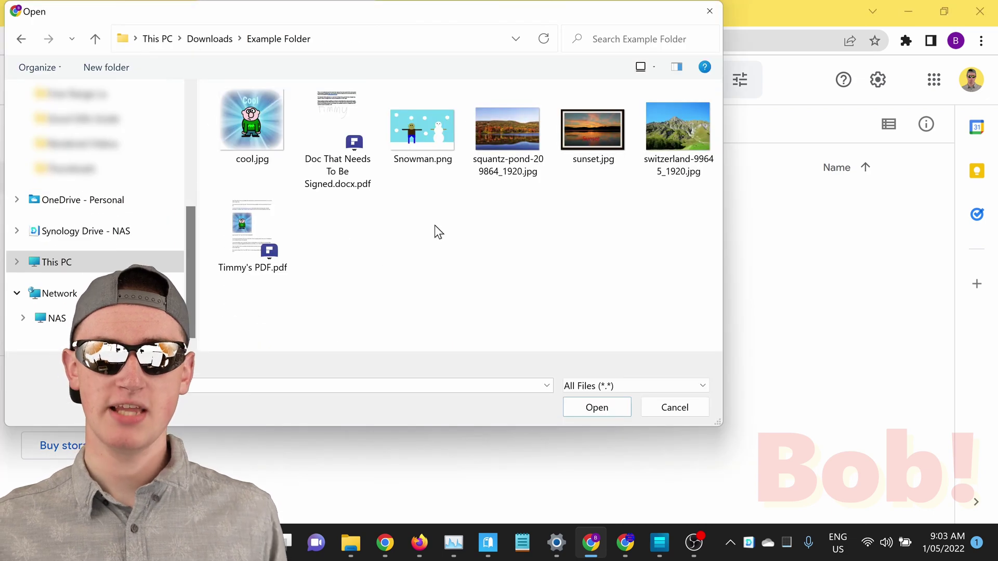
double_click(427, 140)
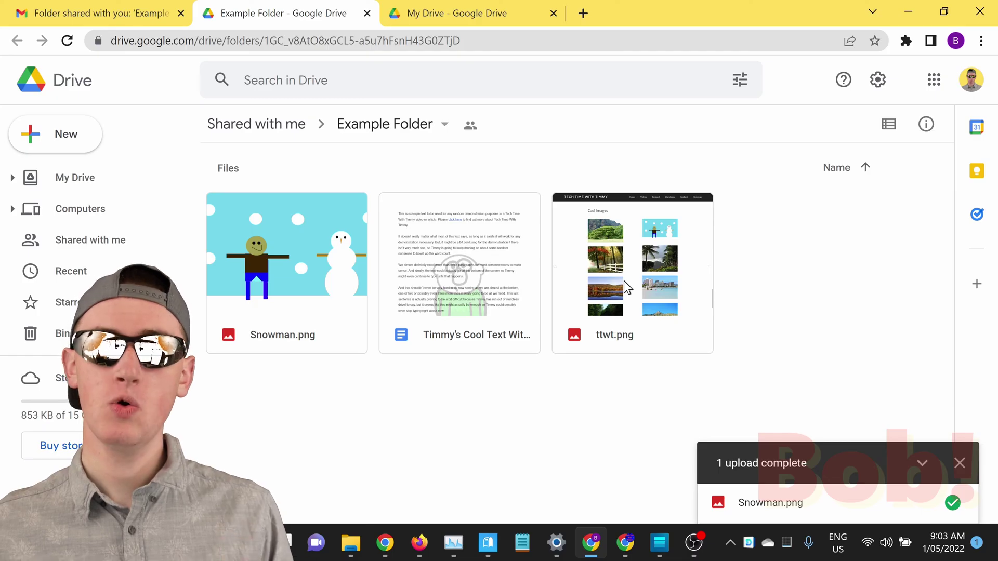
left_click(309, 275)
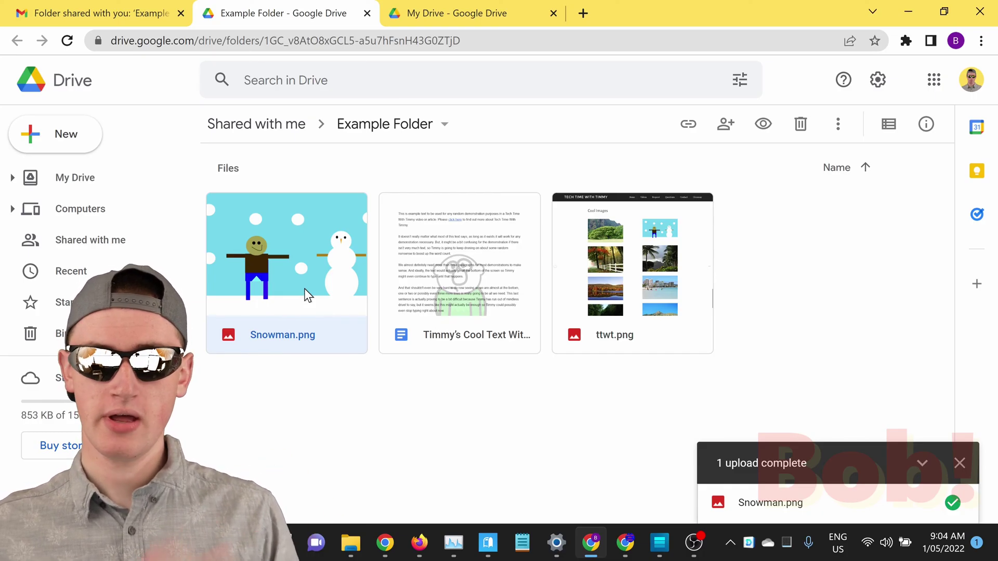
Step: Move Waikiki.jpg from My Drive into Shared with me > Example Folder, accepting the access change
left_click(83, 181)
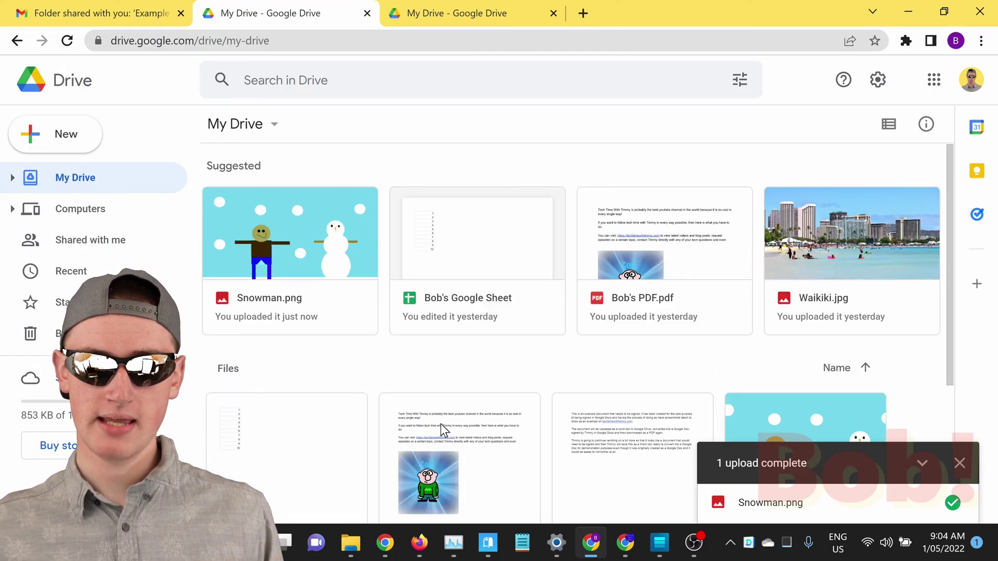
scroll(441, 424, "down", 4)
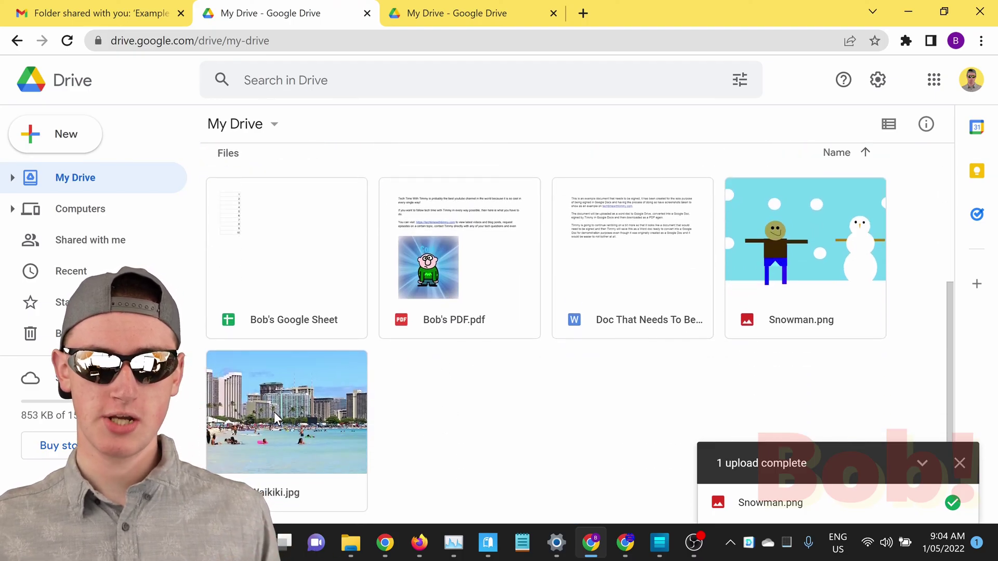
left_click(290, 388)
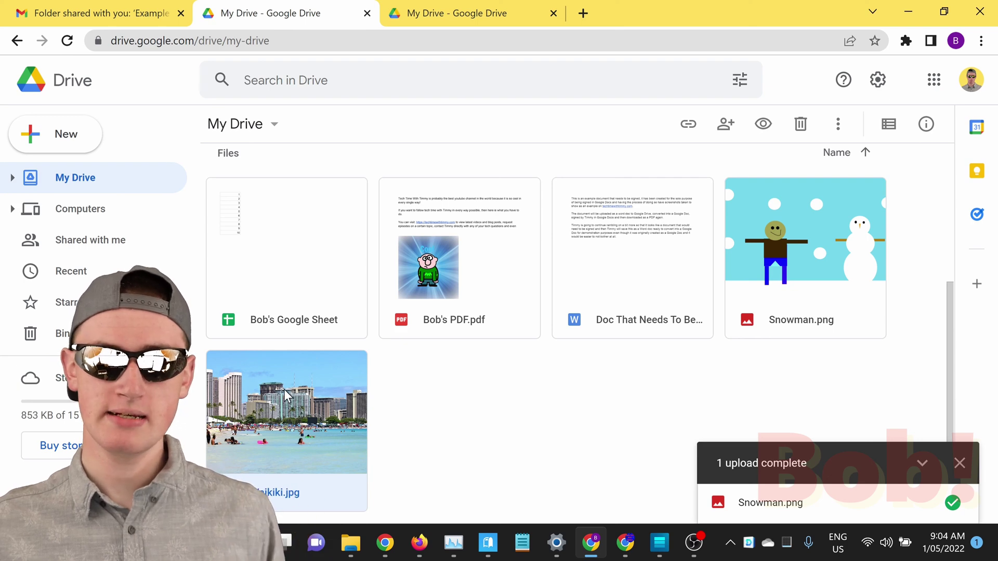
left_click(836, 130)
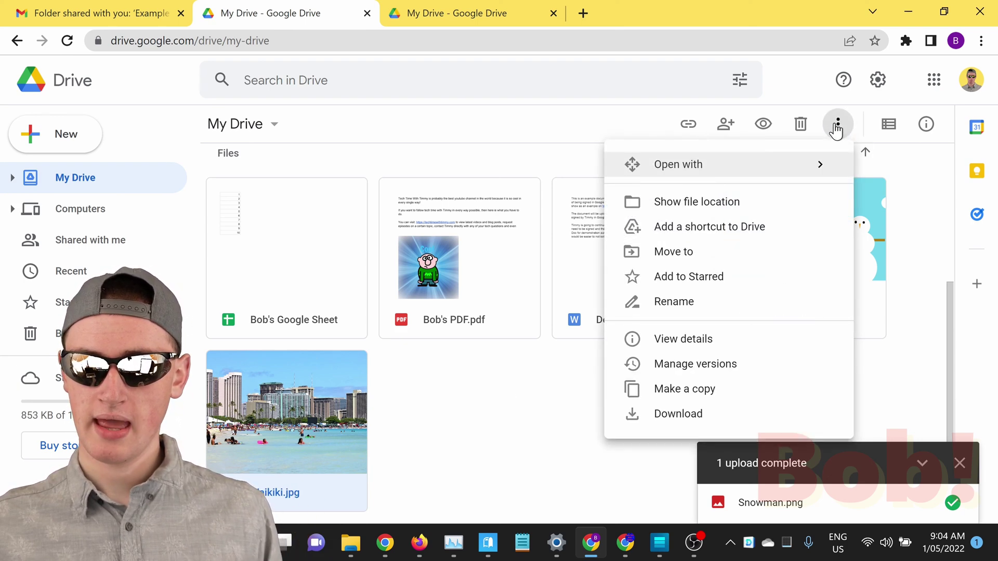
left_click(696, 252)
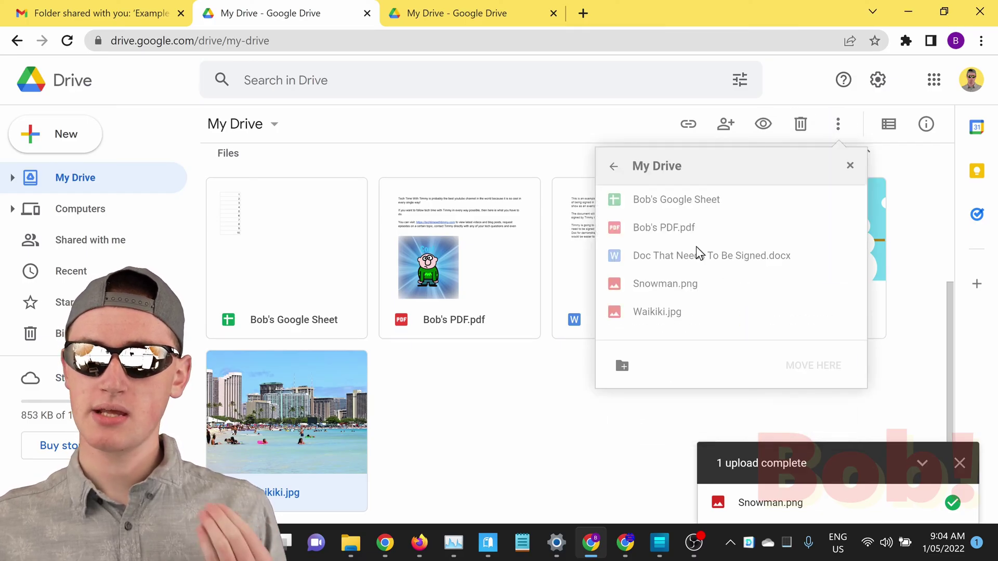
left_click(612, 173)
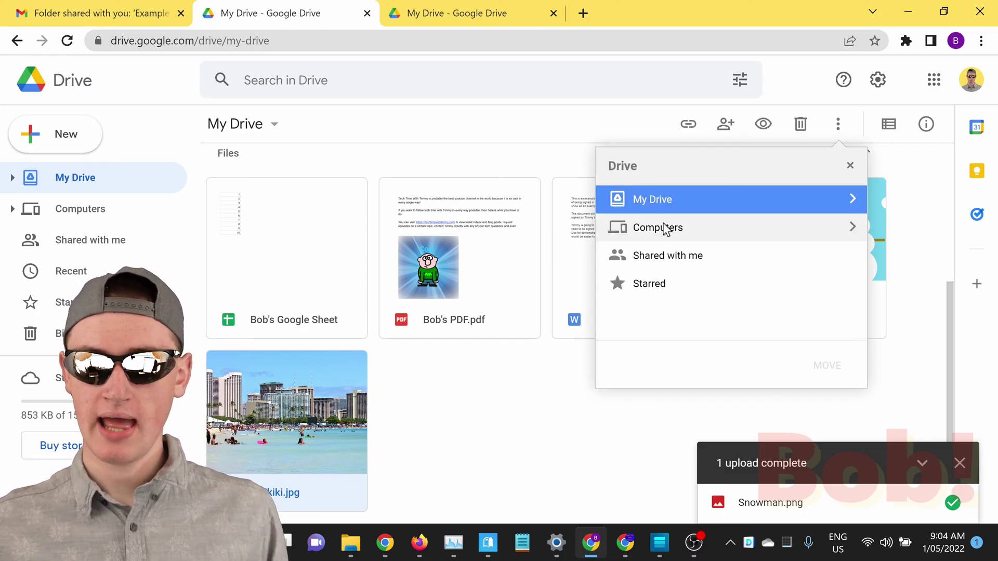
double_click(683, 257)
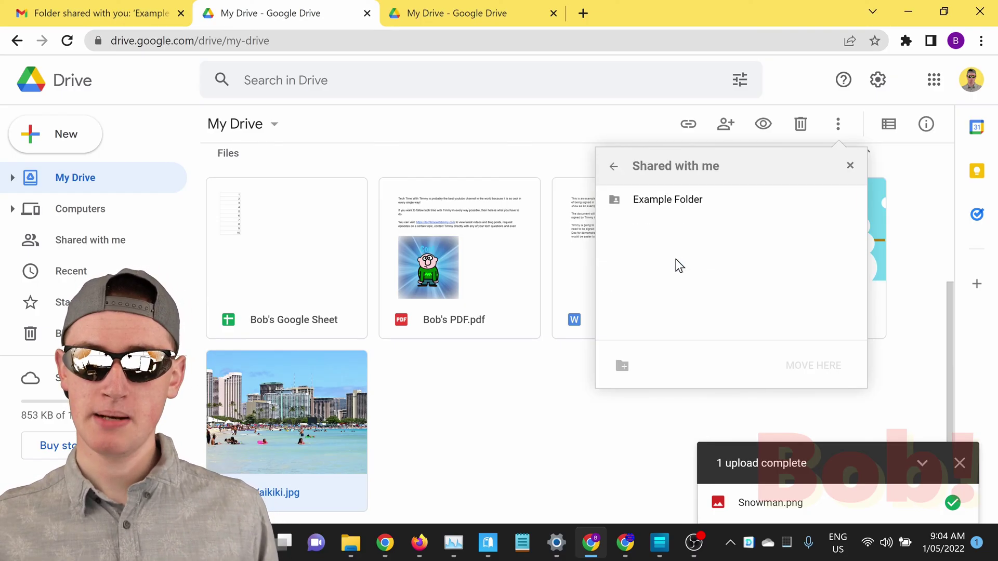
double_click(675, 203)
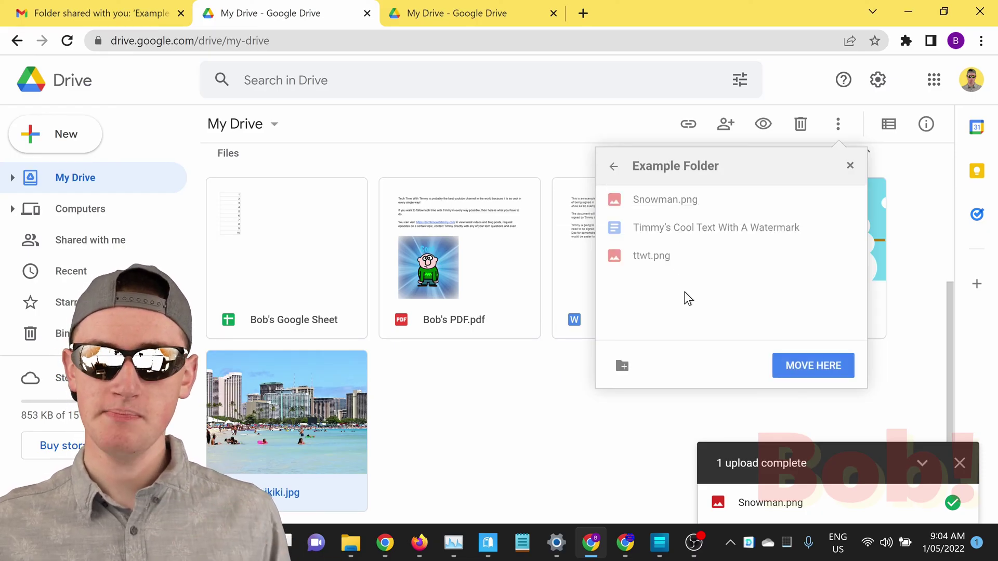
left_click(795, 374)
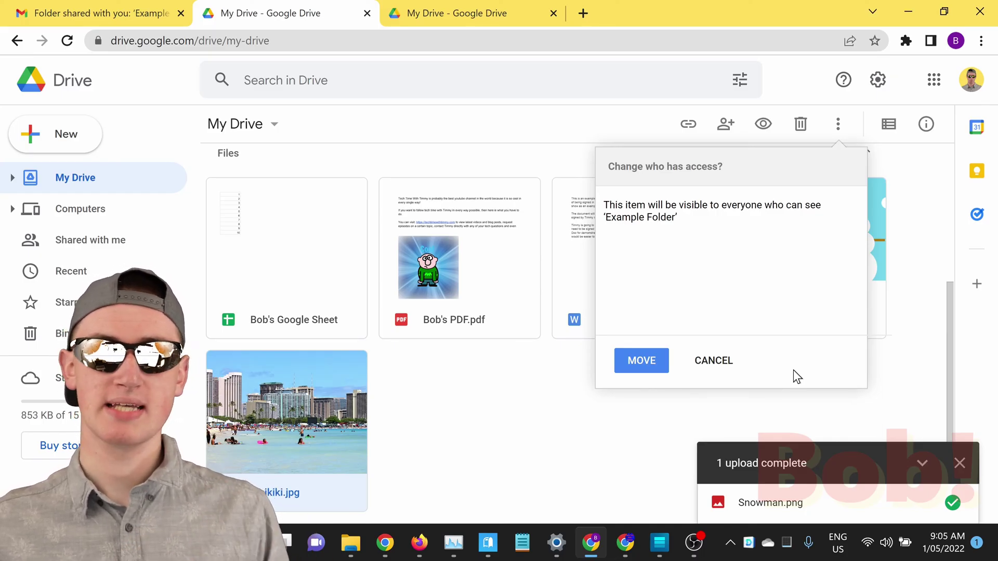
left_click(653, 367)
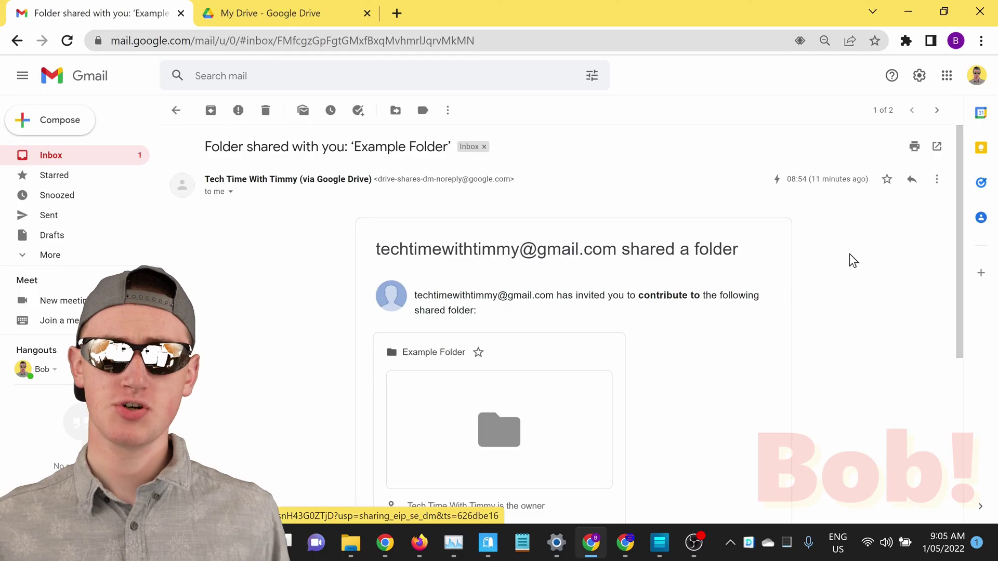
Step: Open Example Folder from Shared with me to check its four files
scroll(849, 254, "down", 3)
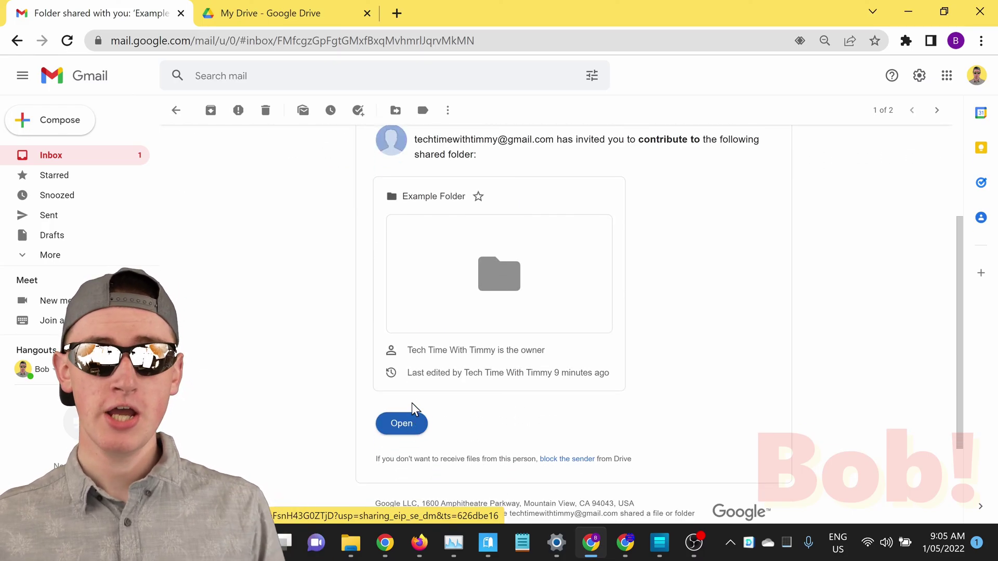
left_click(285, 3)
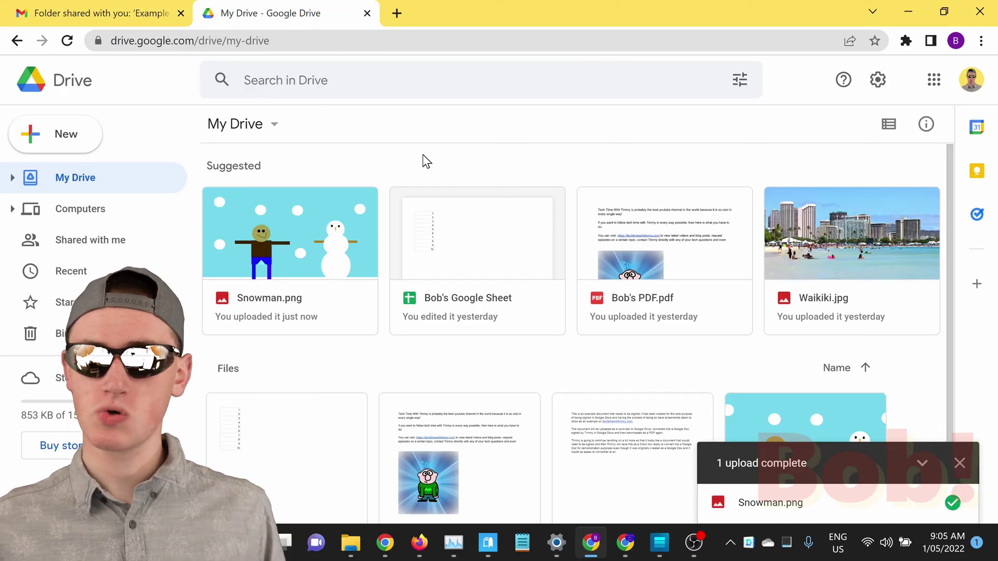
left_click(130, 245)
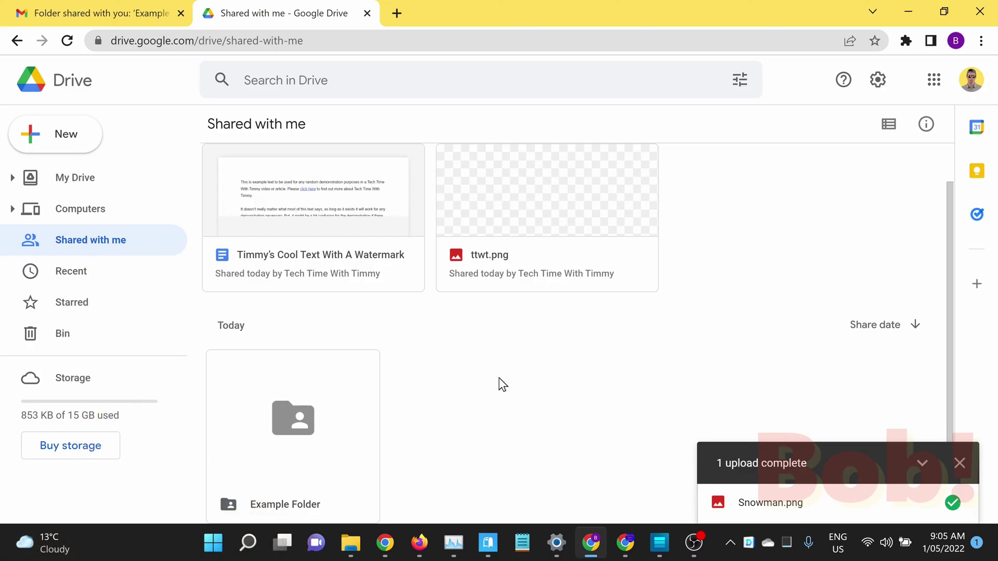
scroll(502, 385, "down", 1)
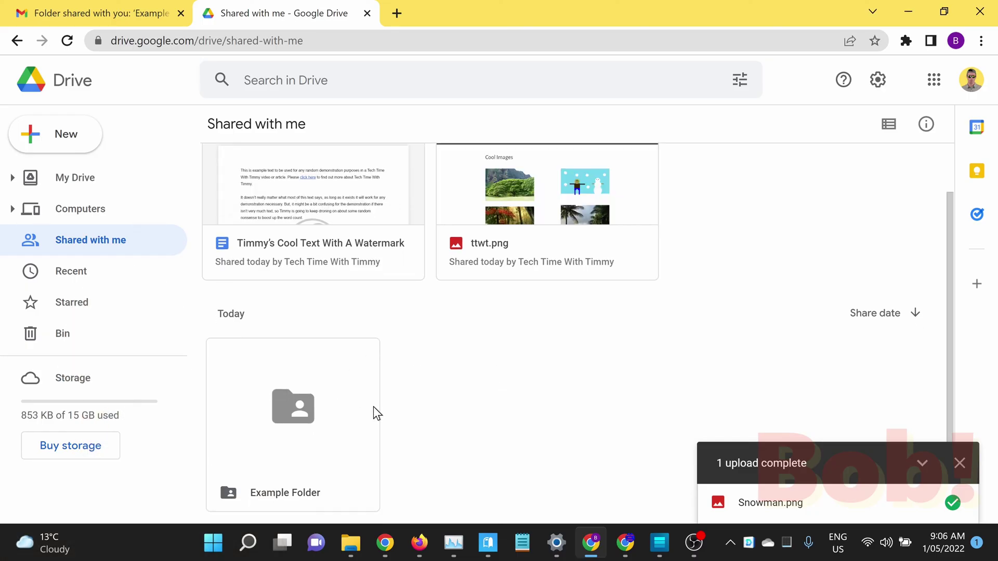
left_click(269, 426)
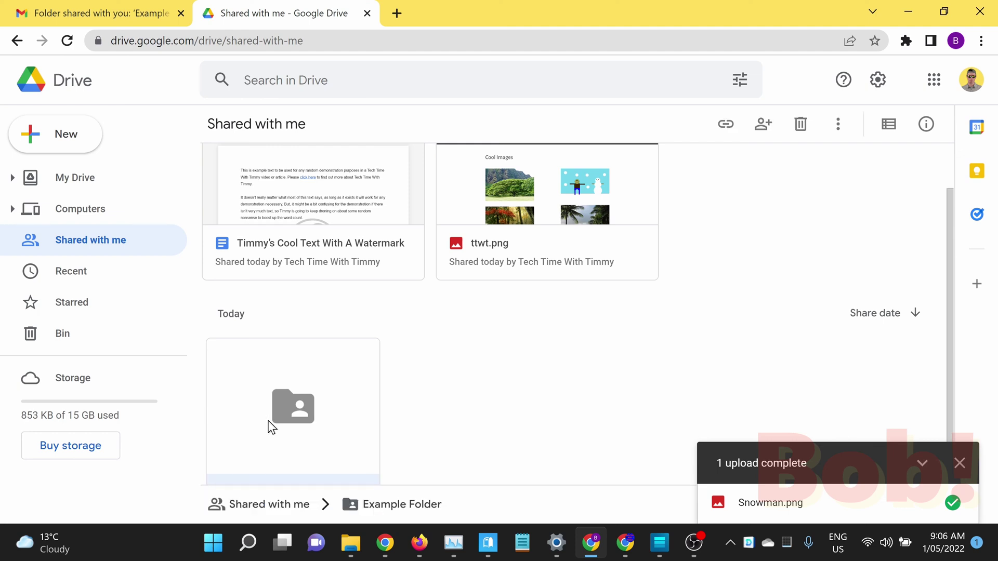
double_click(269, 427)
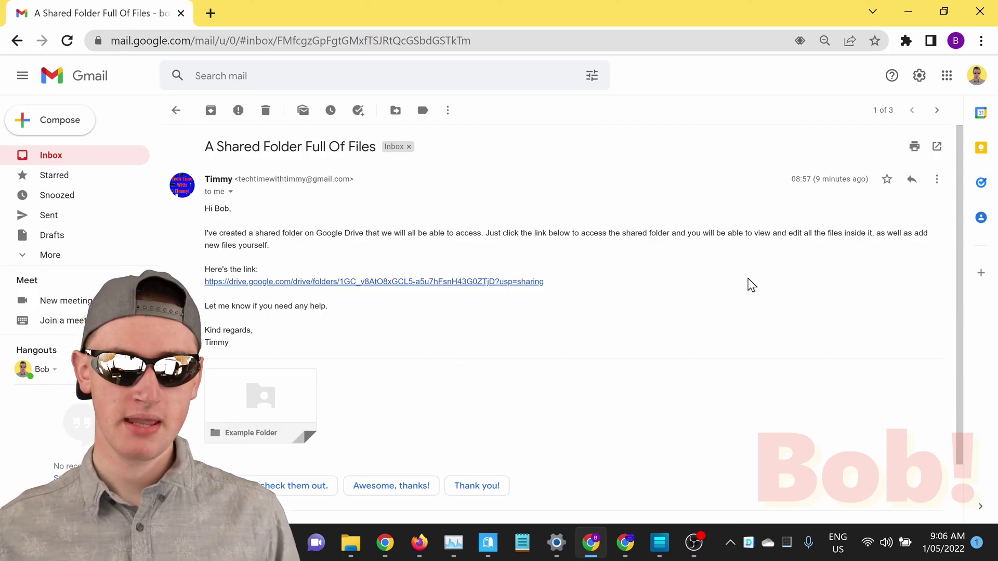
Step: Follow the email's folder link, then open the owner's Example Folder to see Waikiki.jpg, ttwt.png, Snowman.png and the text document
left_click(472, 283)
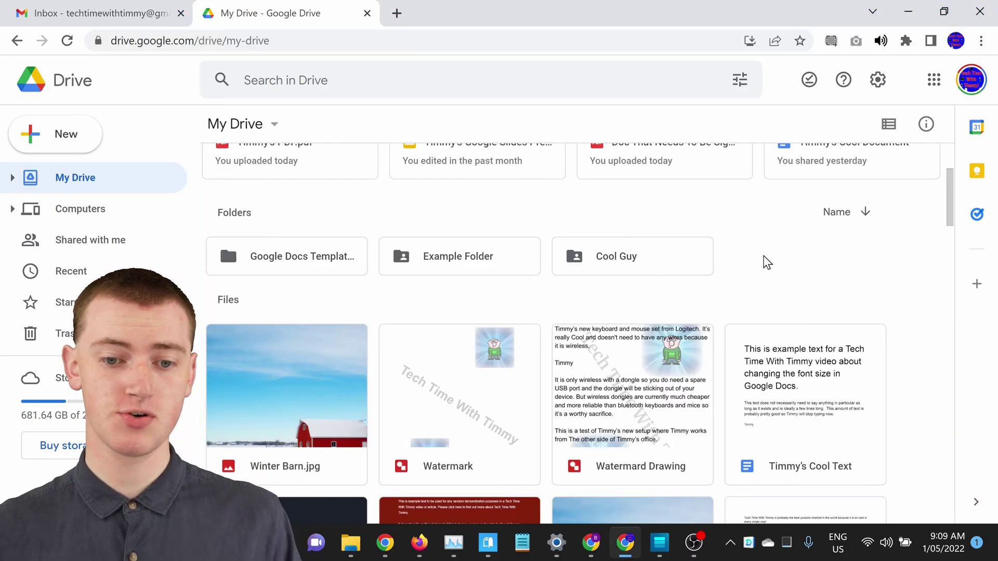
left_click(489, 267)
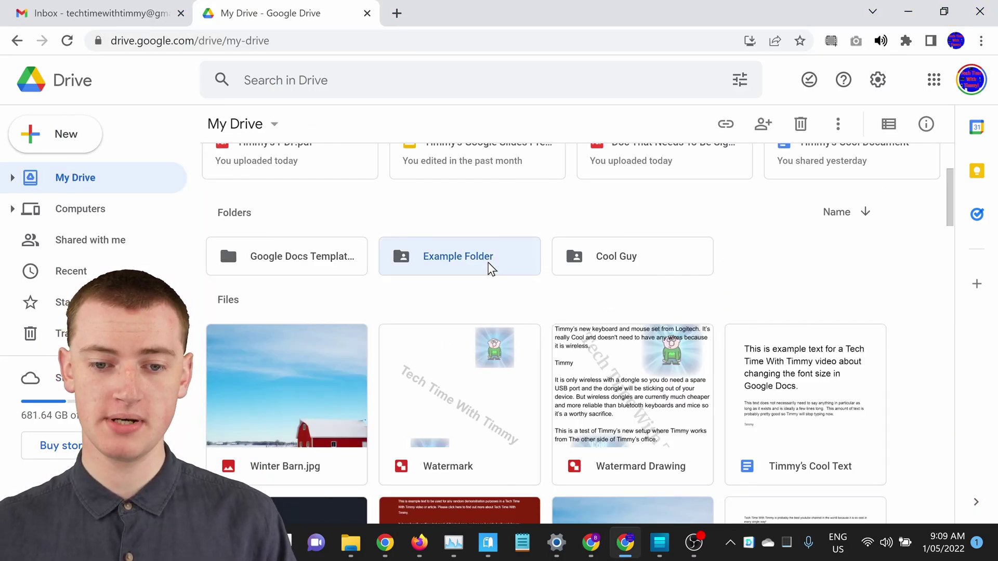
double_click(489, 265)
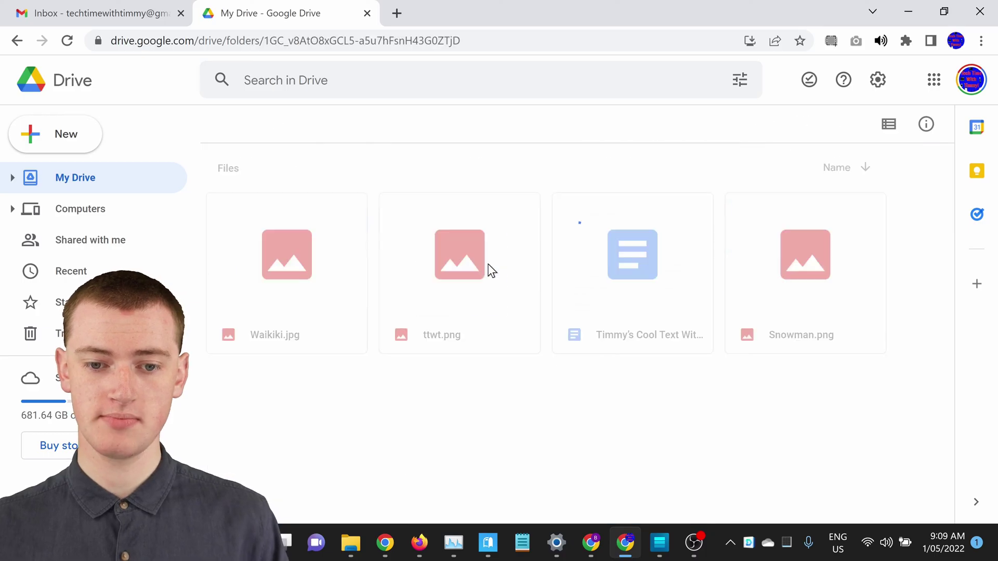